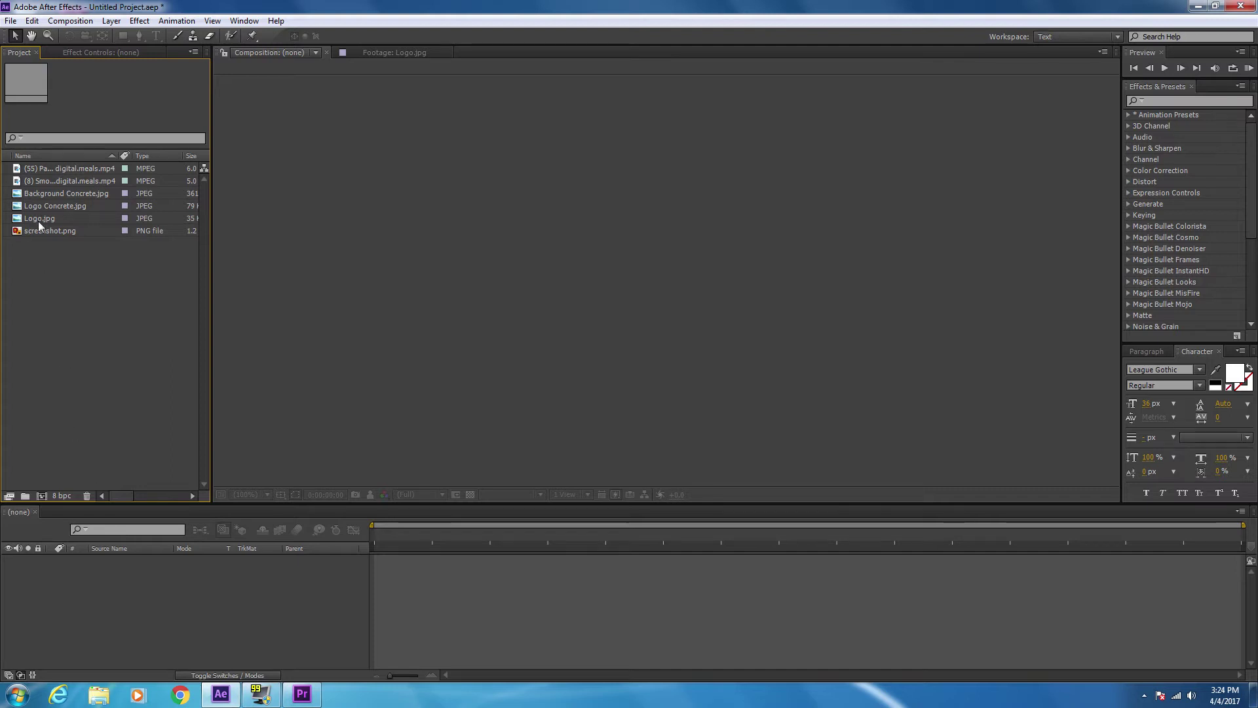
- Create a composition from screenshot.png, plus a separate blank 1280 x 720 composition
drag(40, 230, 46, 494)
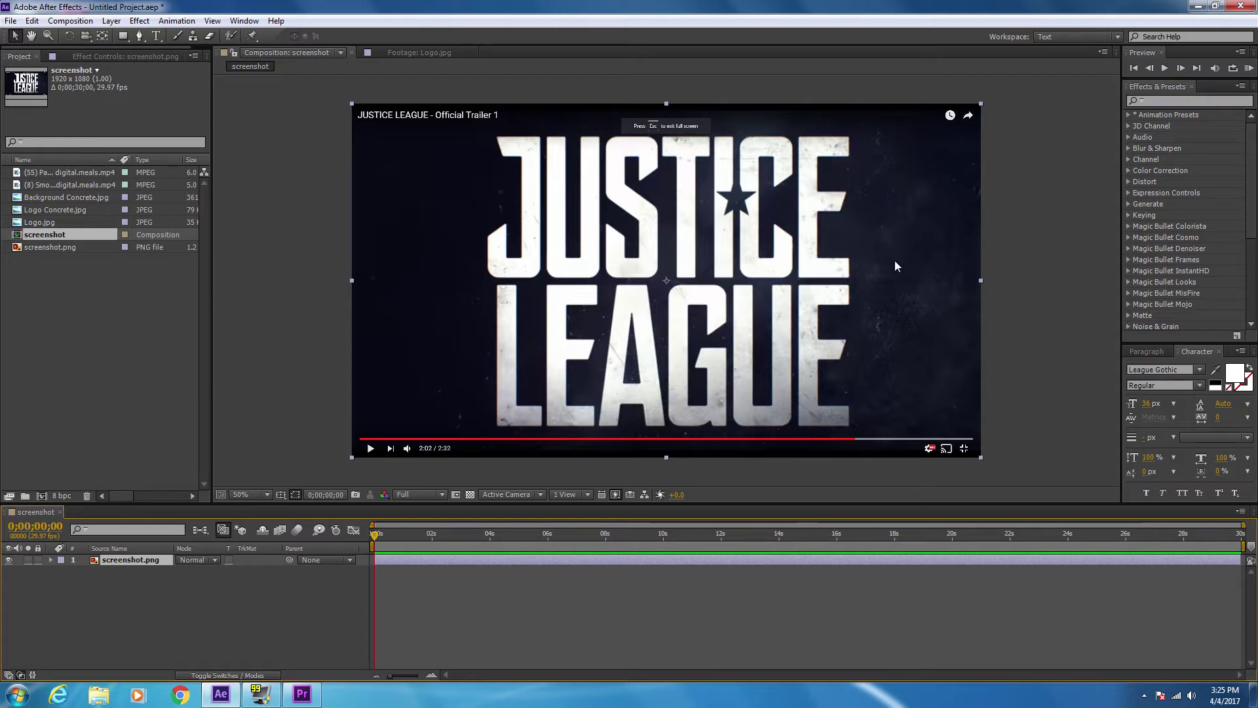
click(70, 21)
click(87, 36)
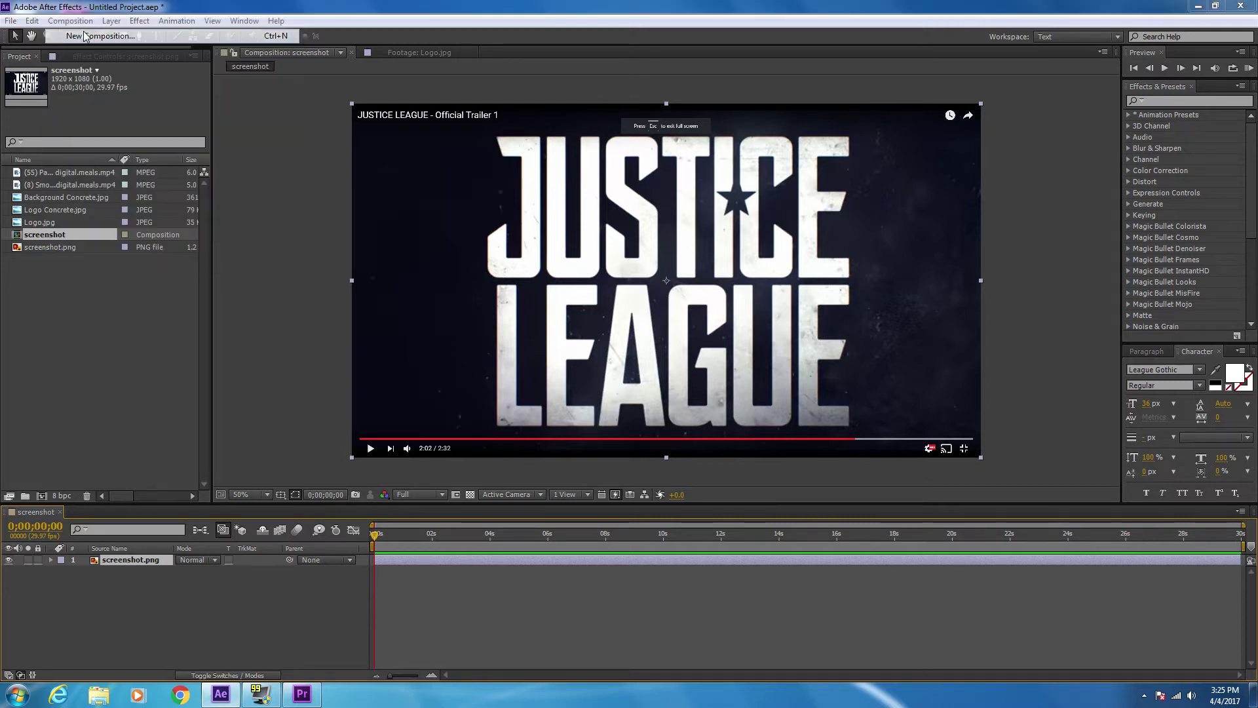
click(682, 476)
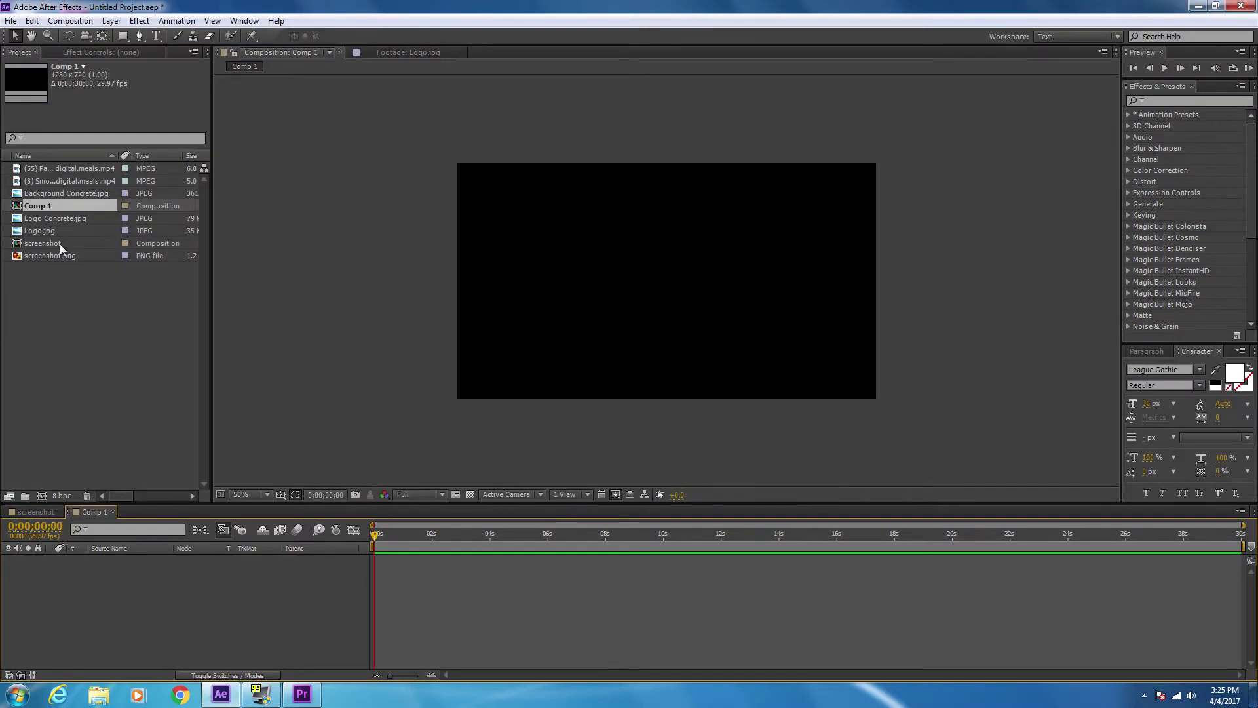
- Add Background Concrete.jpg to Comp 1 and apply the Tint effect to it
drag(52, 190, 163, 577)
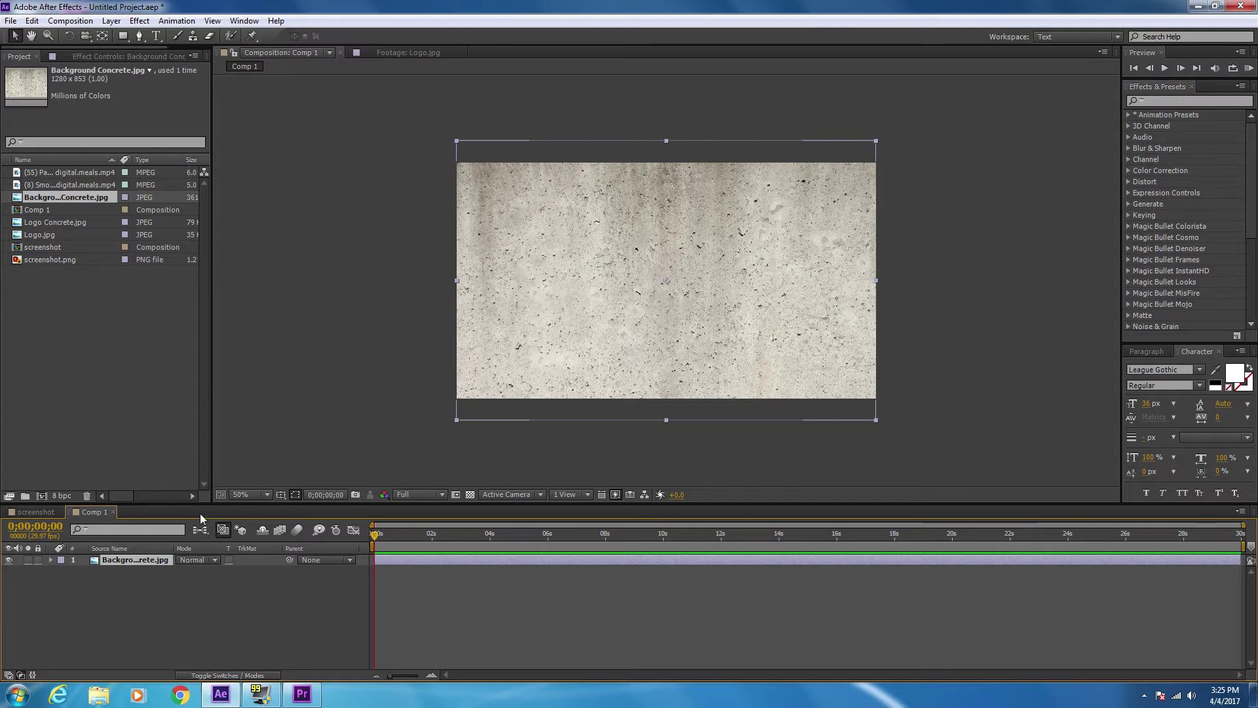
click(140, 21)
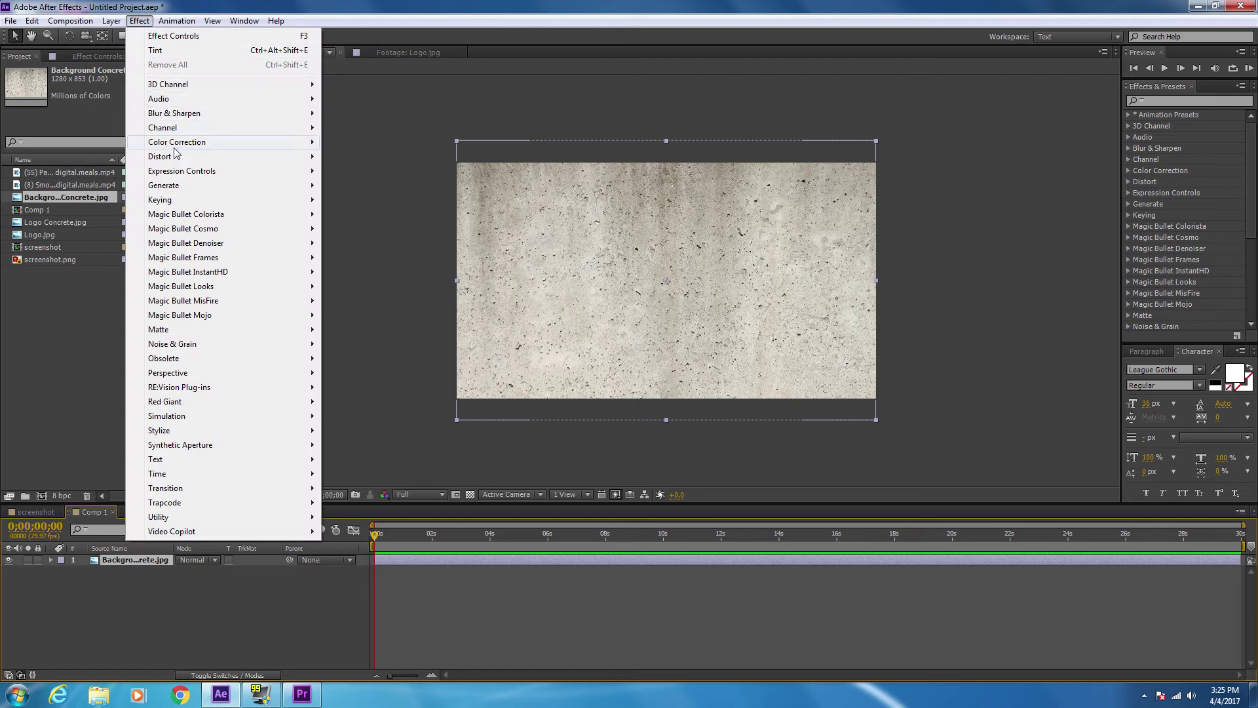
mouse_move(197, 148)
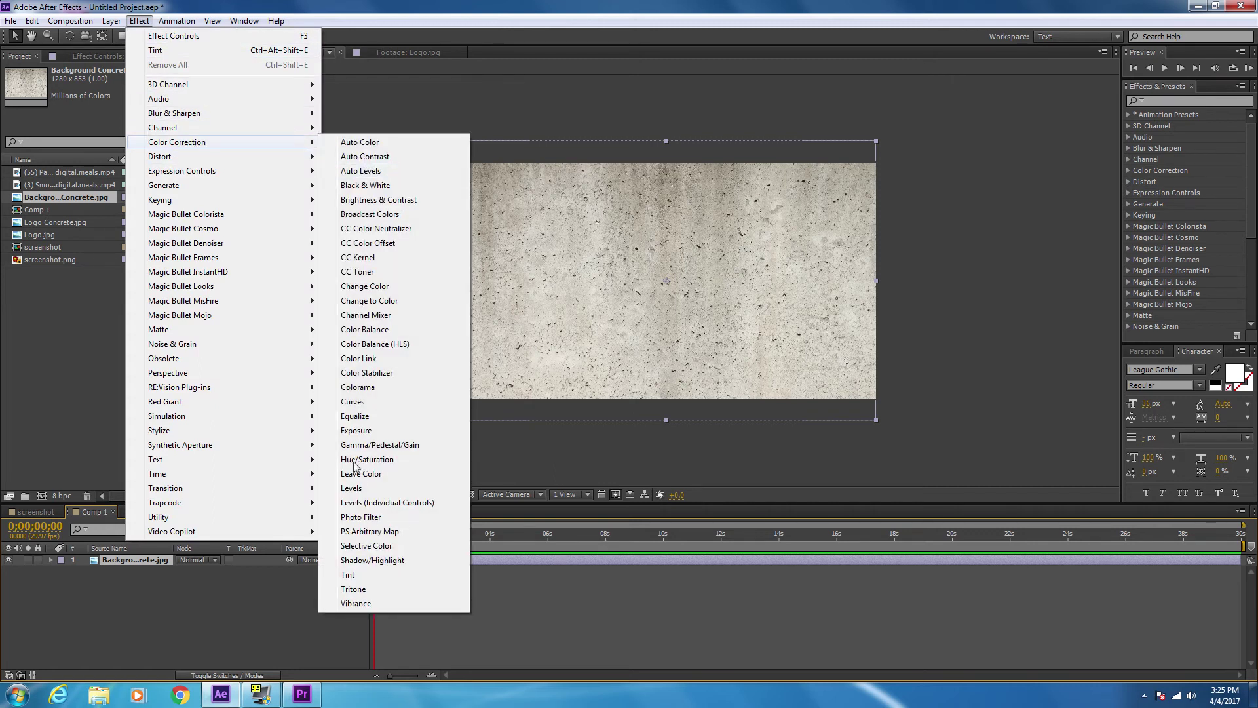
click(378, 574)
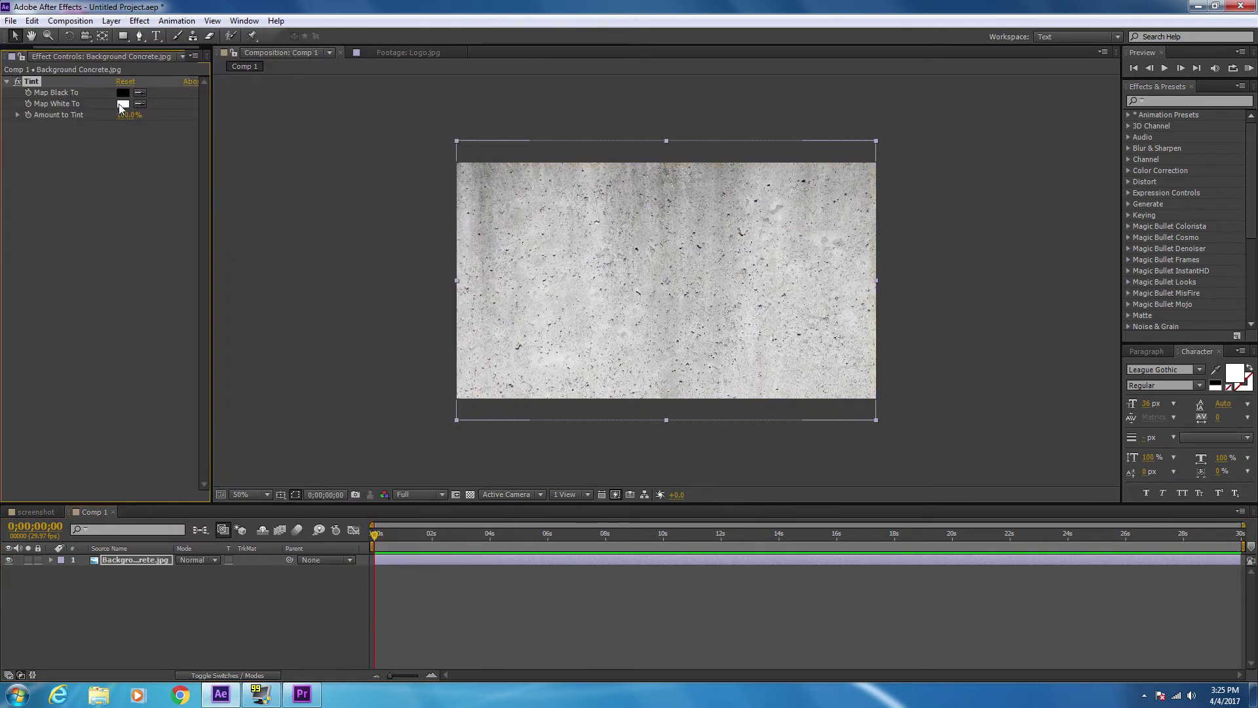
- Set the concrete background's Tint to map white to dark navy 080F2C and black to white
click(122, 104)
click(656, 325)
click(609, 402)
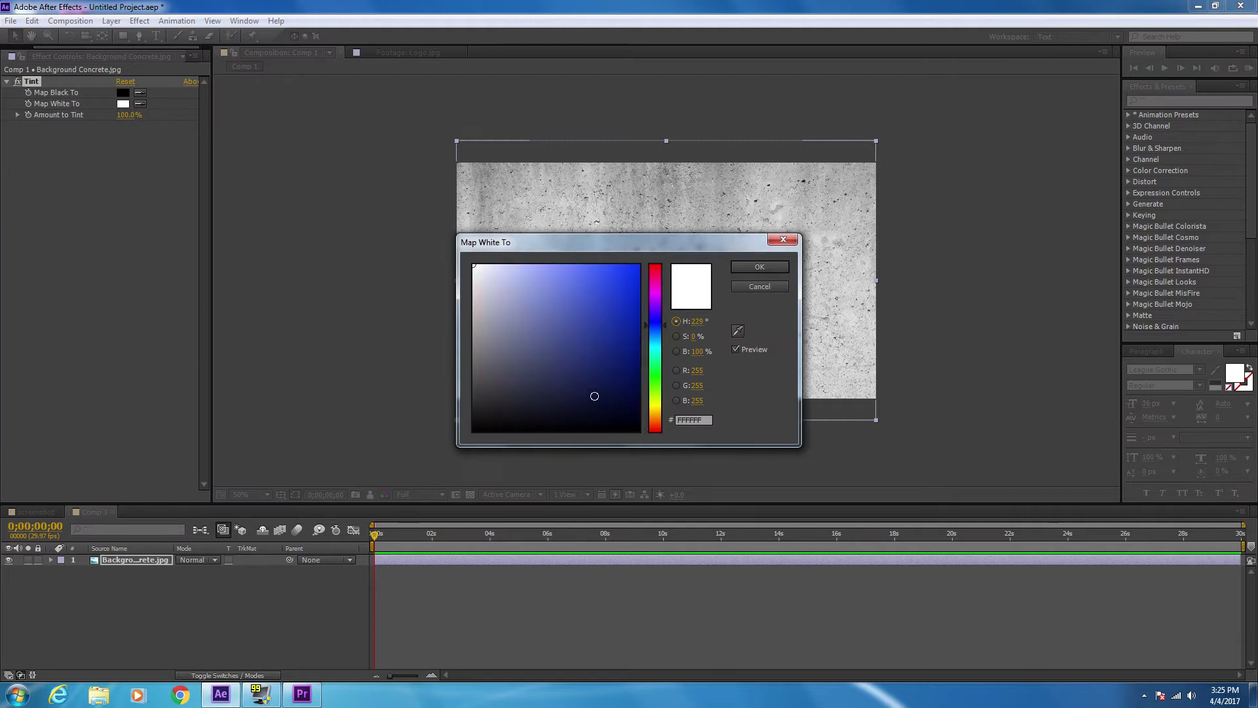
click(758, 268)
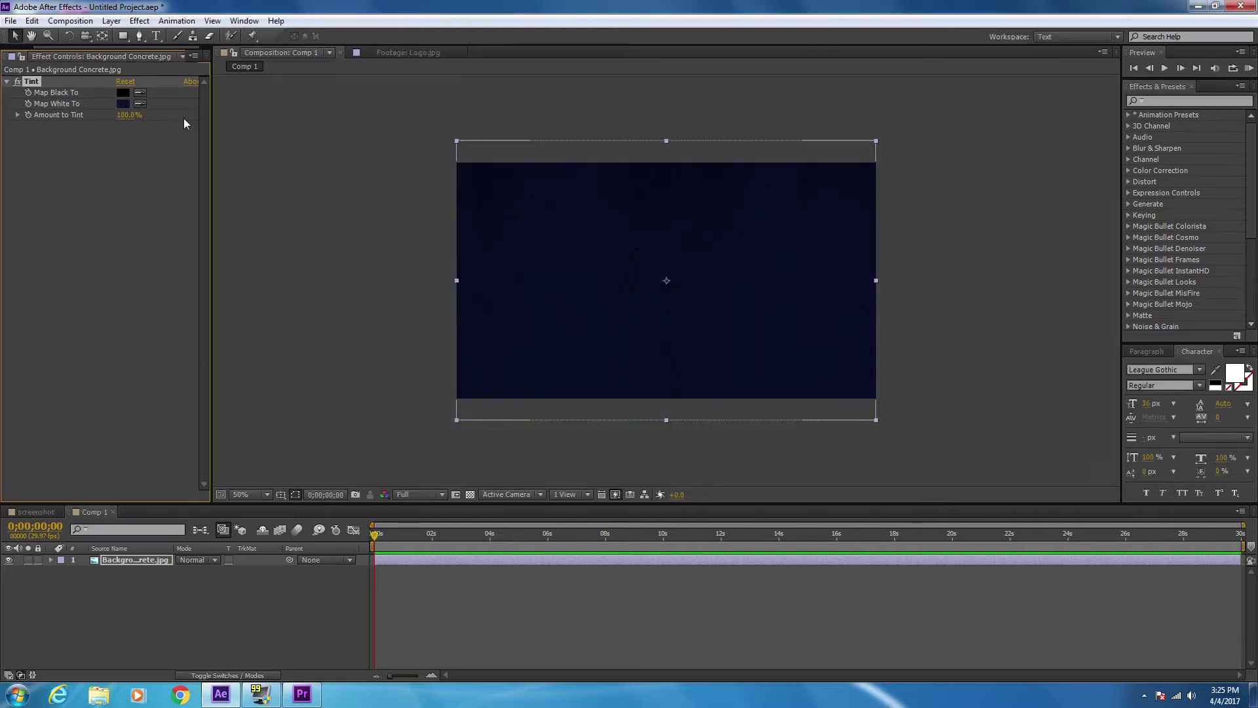
click(122, 93)
click(735, 264)
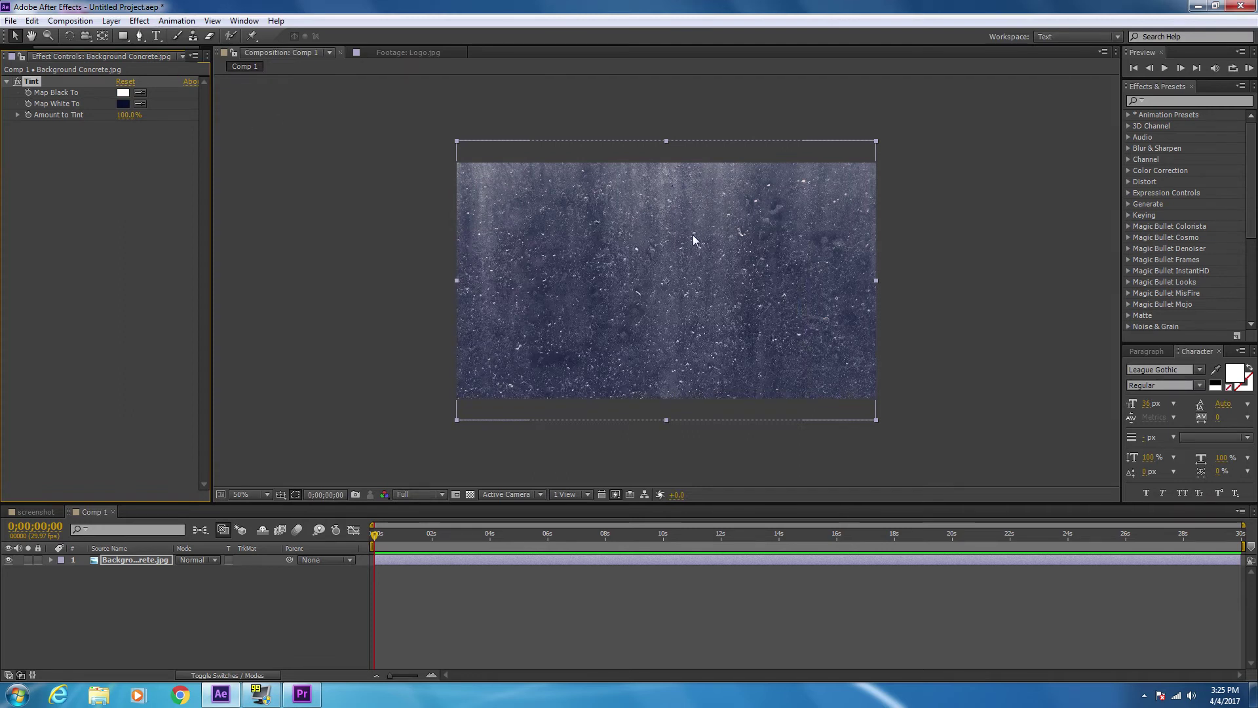
- Apply Brightness & Contrast to the concrete background with brightness -82 and contrast -46
click(140, 20)
click(140, 20)
click(212, 20)
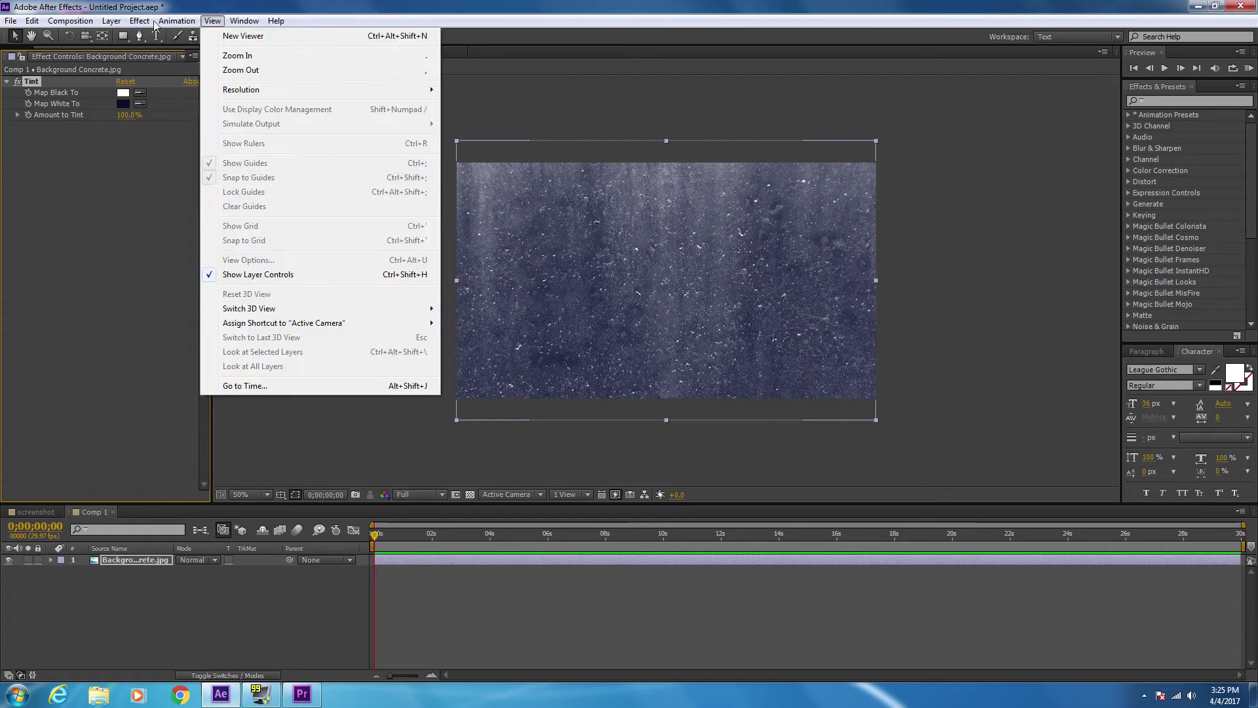
mouse_move(140, 21)
mouse_move(289, 146)
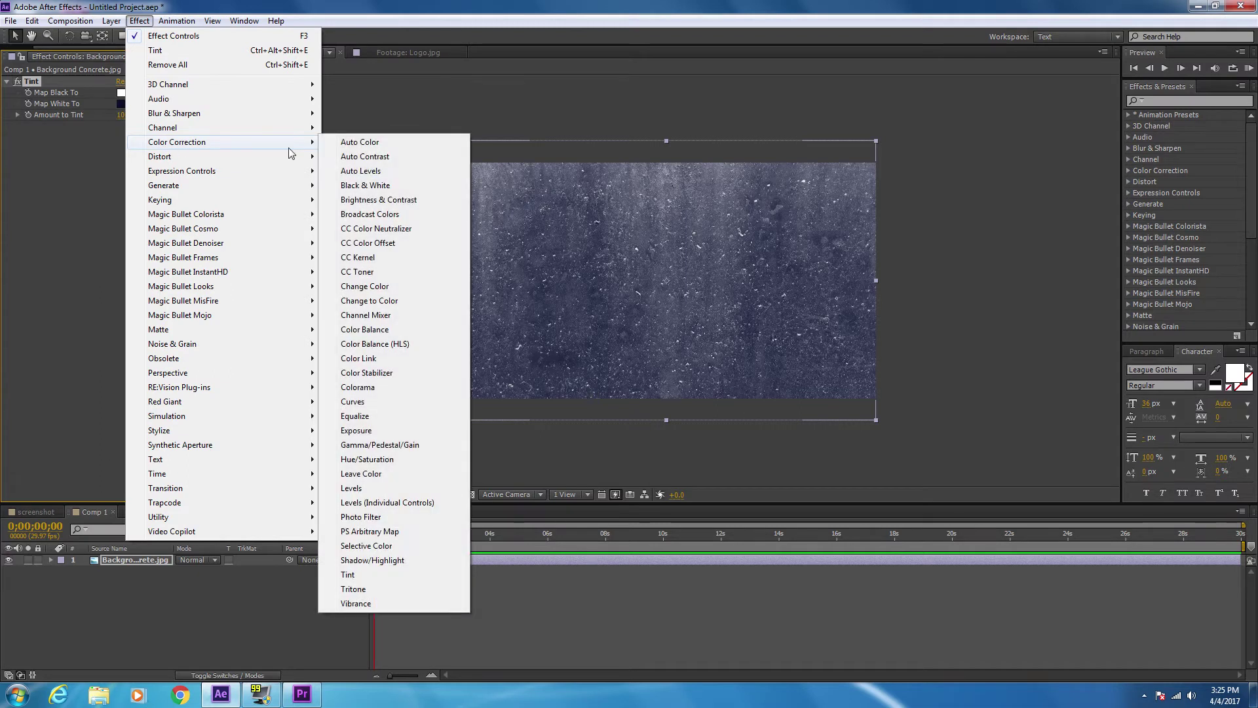
click(408, 199)
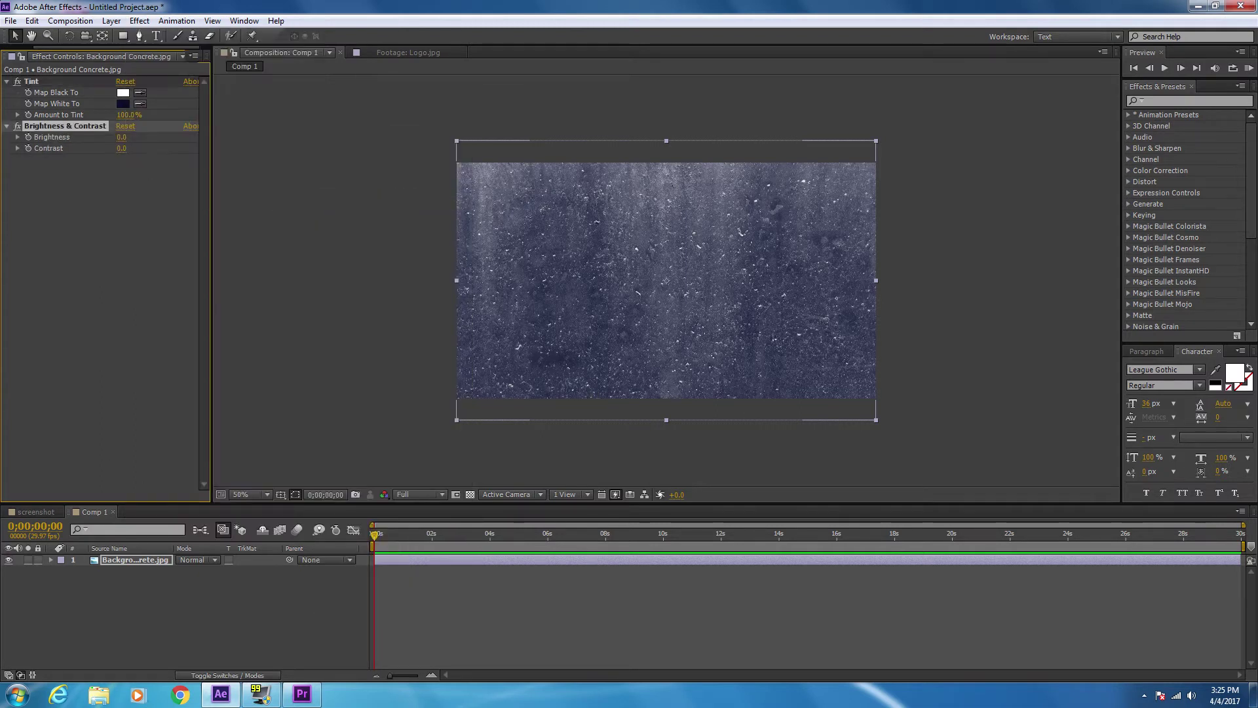
drag(121, 137, 89, 148)
- Change the concrete background's Map White To tint color to a more saturated navy blue
click(122, 103)
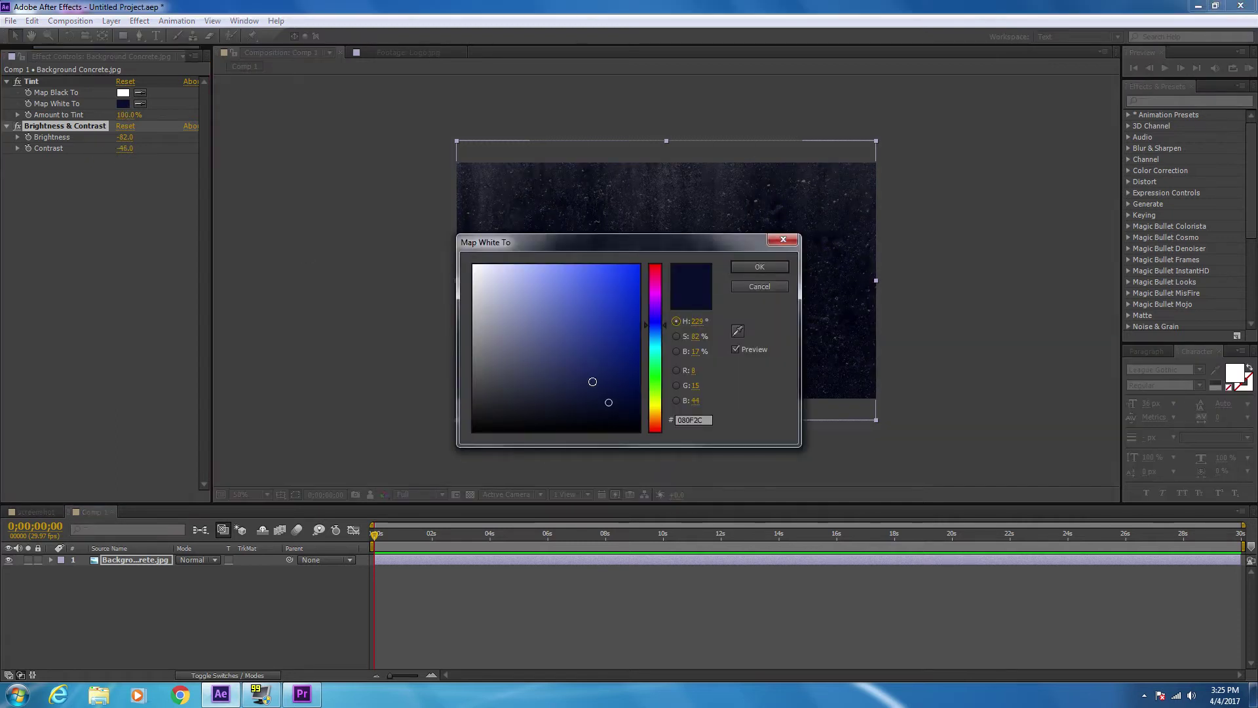
drag(592, 380, 622, 381)
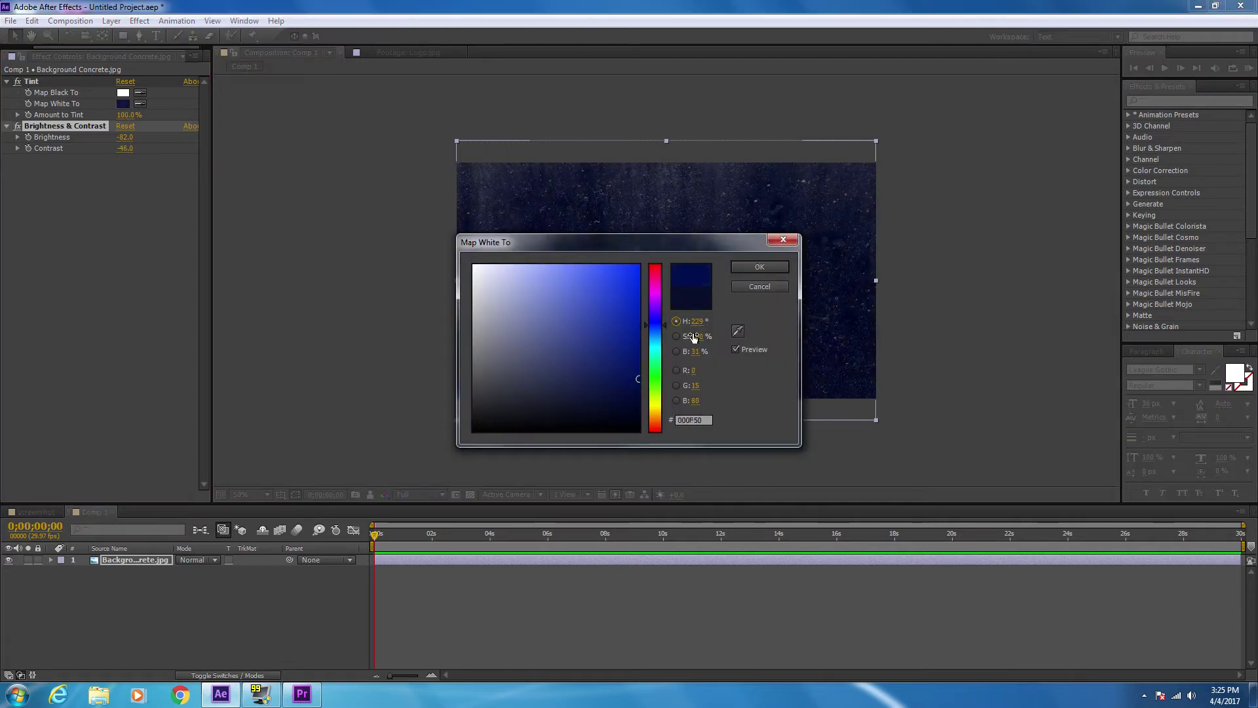
click(774, 266)
click(148, 643)
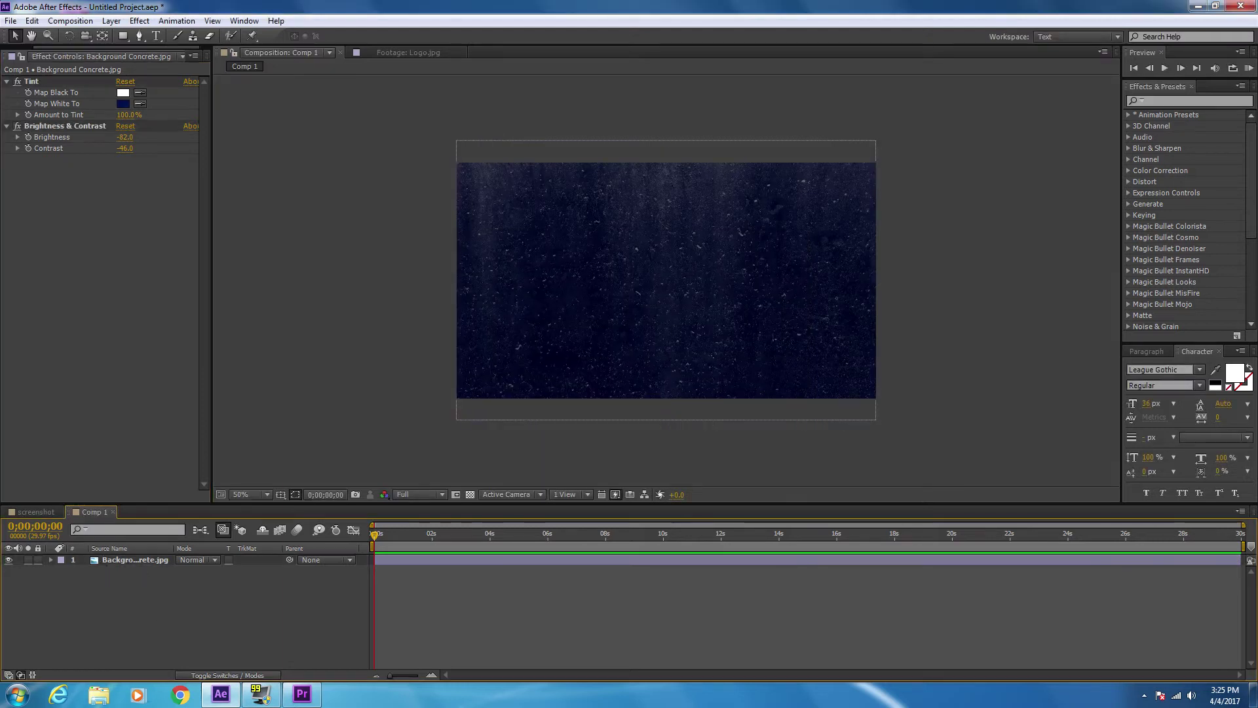
- Add Logo.jpg to Comp 1 above the concrete background layer
drag(35, 47, 6, 47)
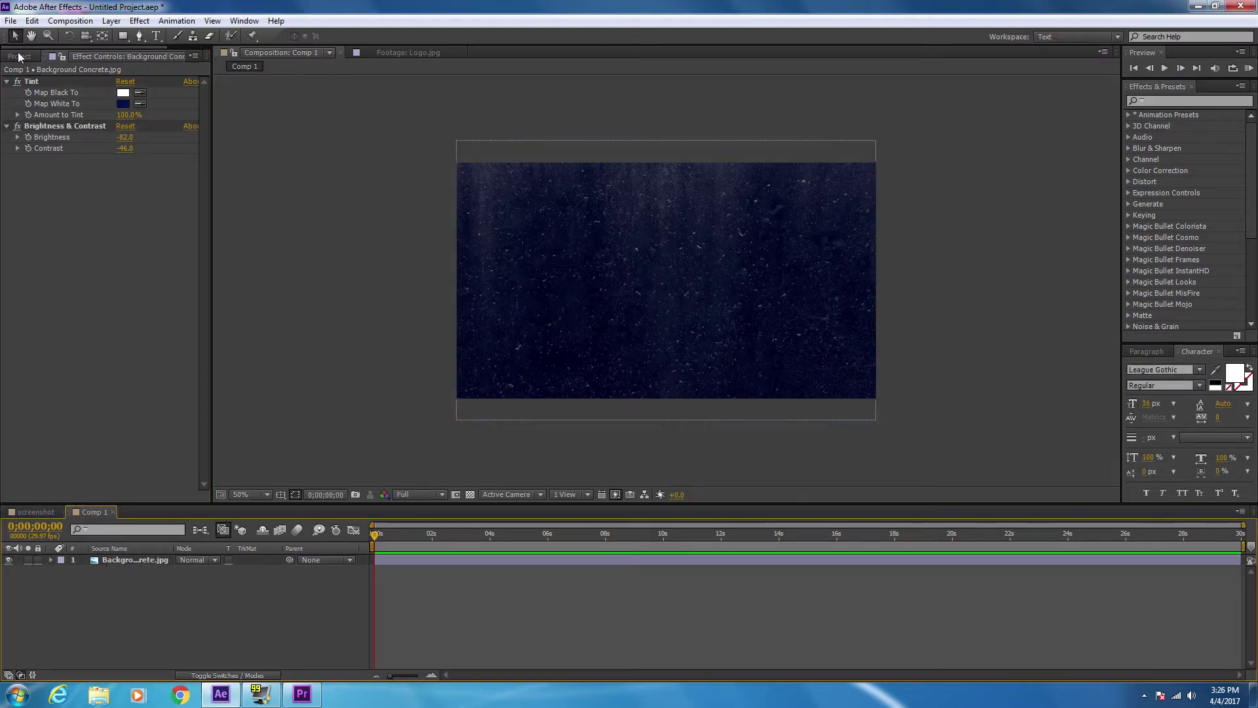
click(19, 56)
drag(57, 234, 114, 555)
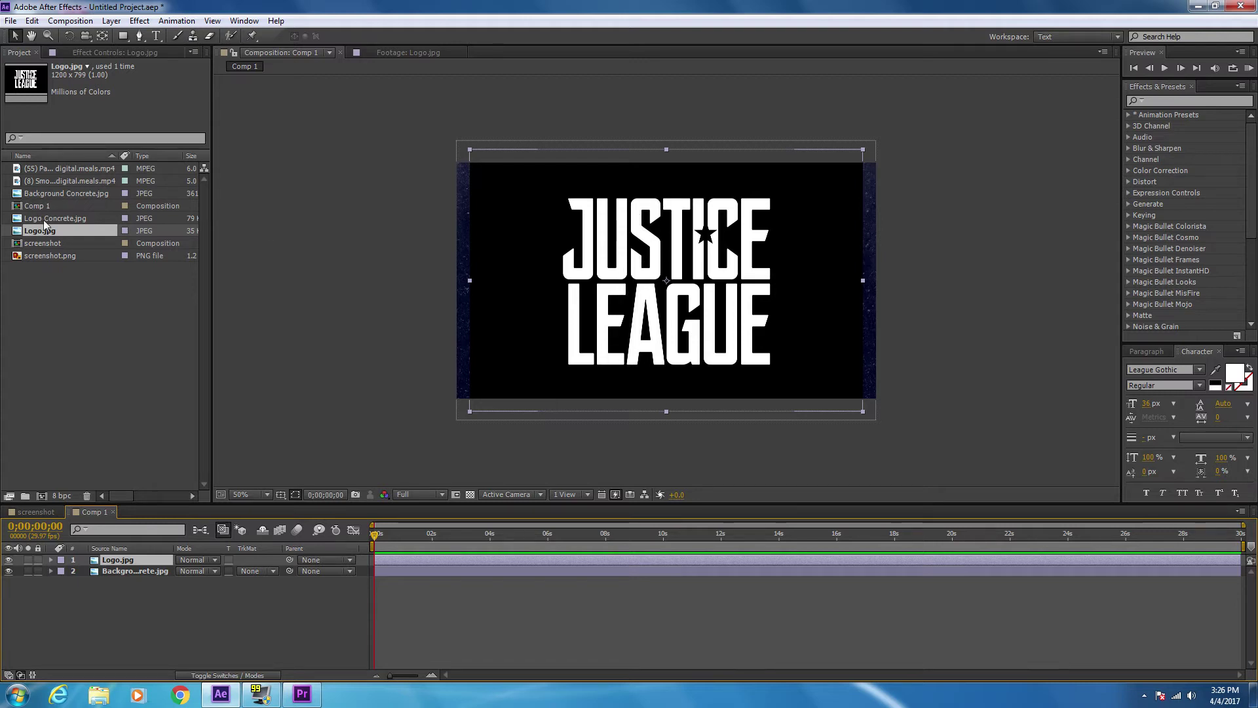
drag(44, 219, 131, 554)
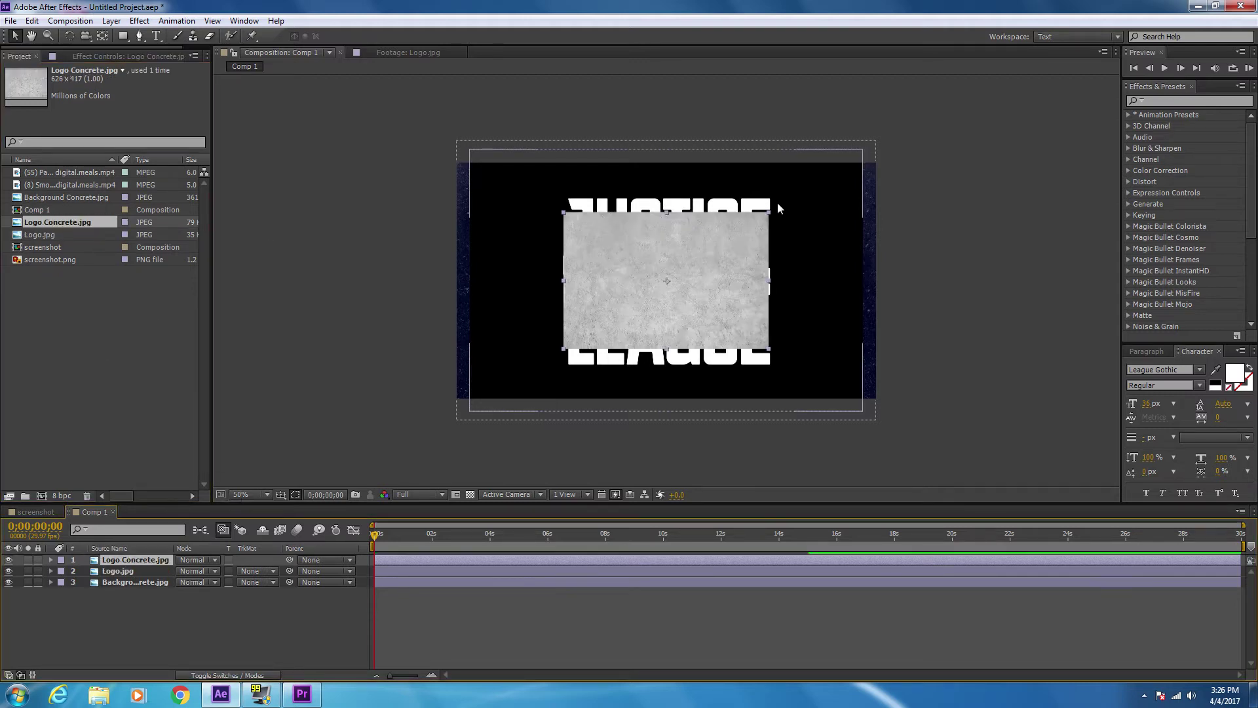
drag(768, 214, 802, 186)
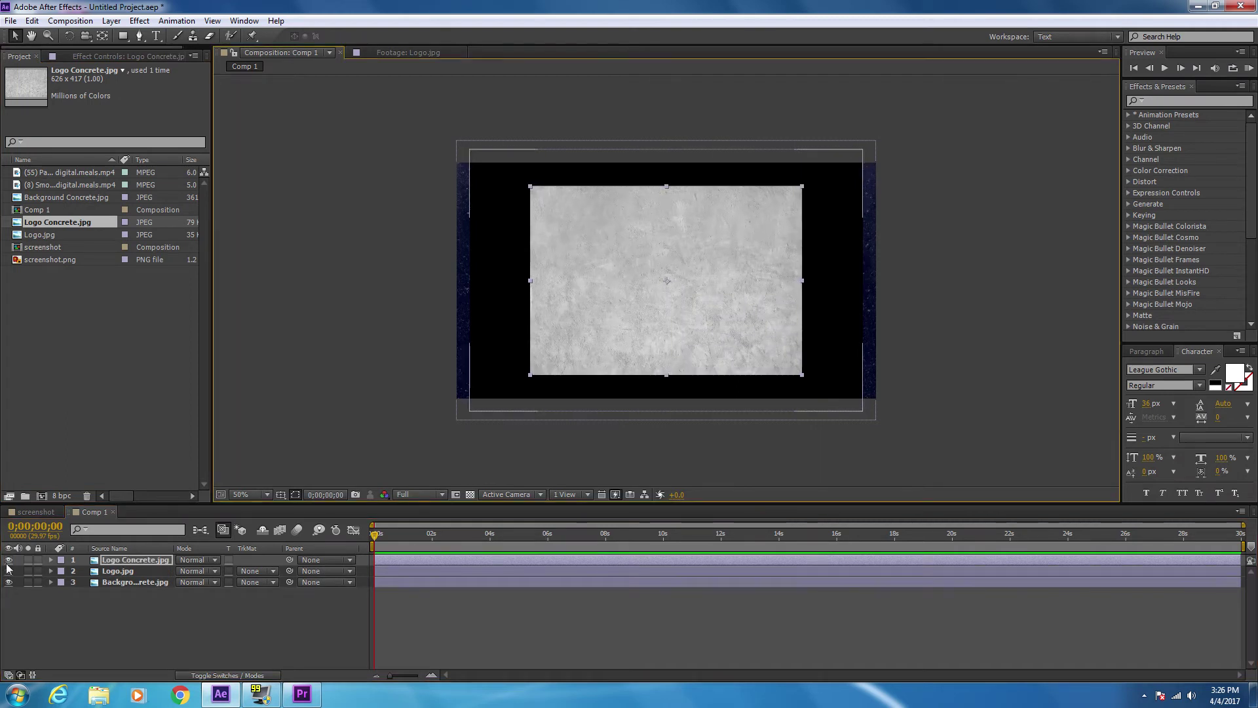
click(120, 558)
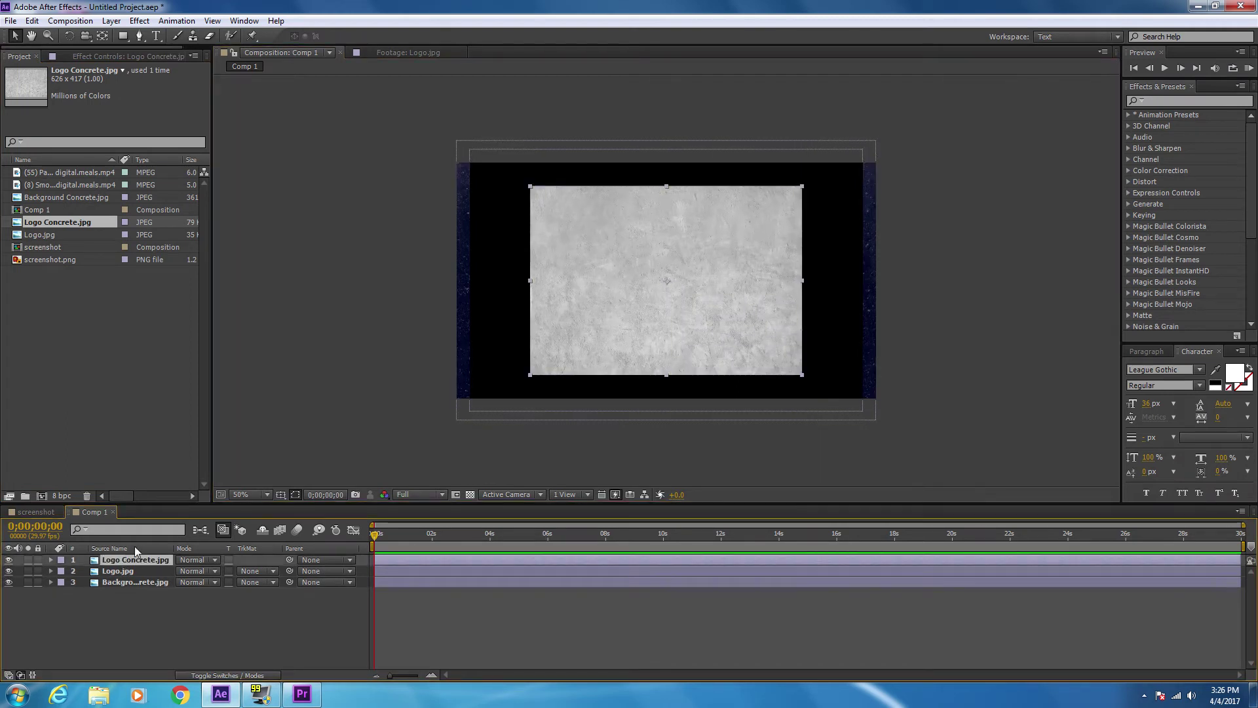
key(Delete)
- Apply the Tint effect to the Logo.jpg layer and map white to bright green
click(139, 21)
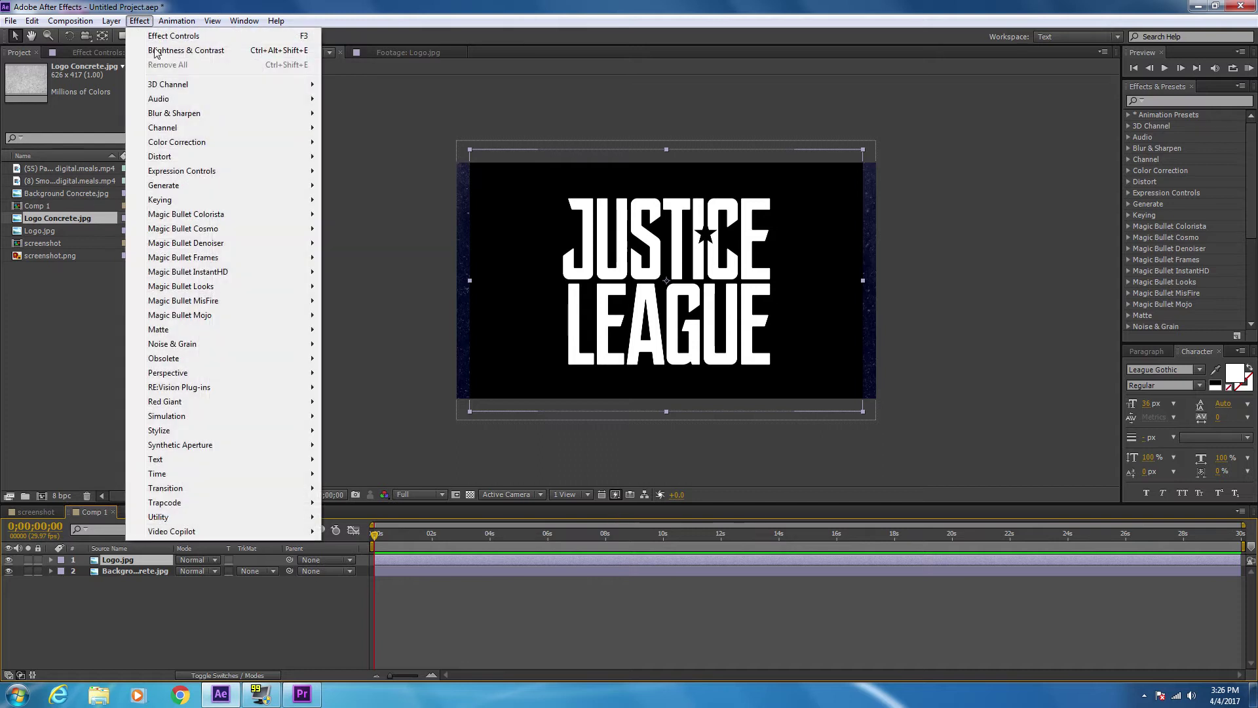
mouse_move(176, 142)
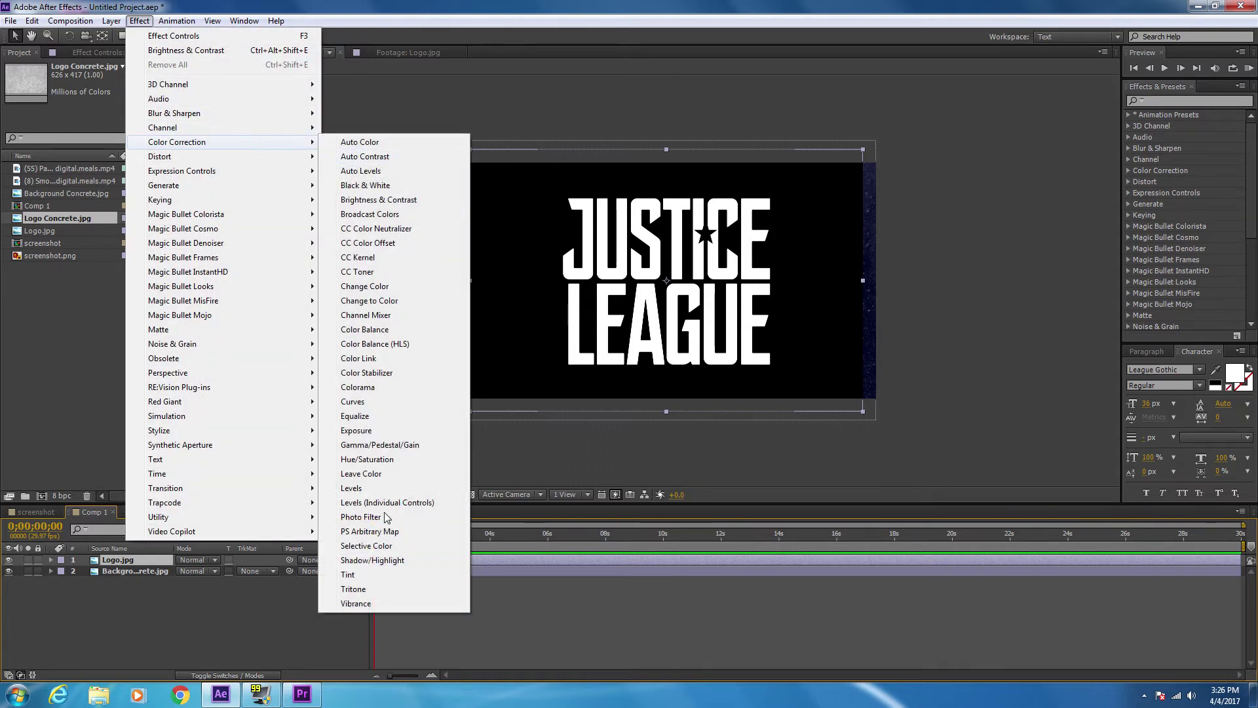
click(392, 572)
click(123, 101)
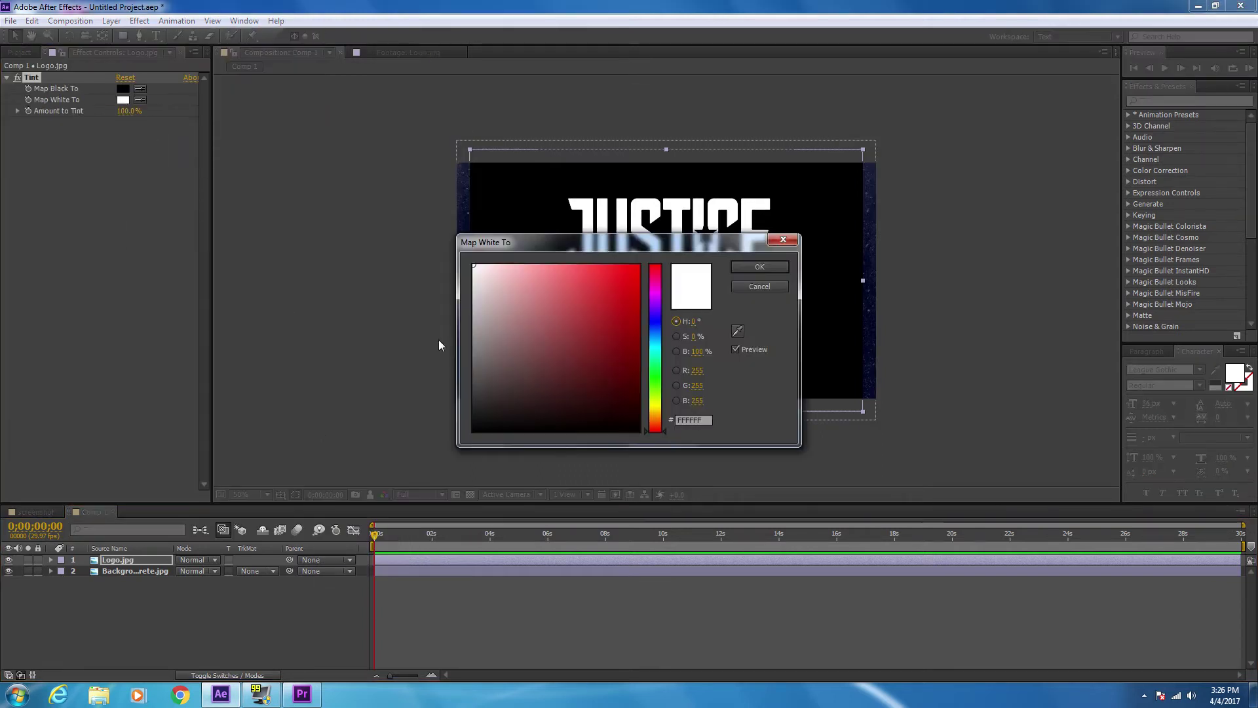
click(655, 385)
drag(583, 326, 642, 263)
click(759, 266)
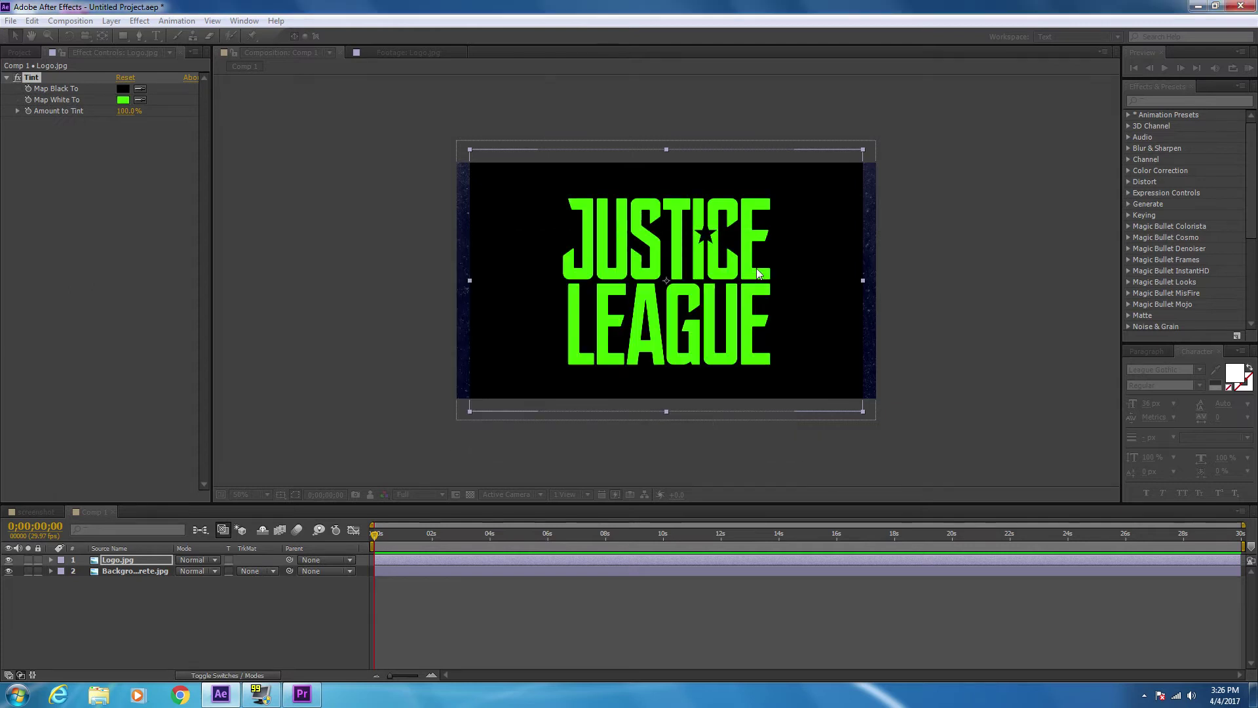
- Set the Logo.jpg layer's blending mode to Lighten and hide the layer
click(208, 560)
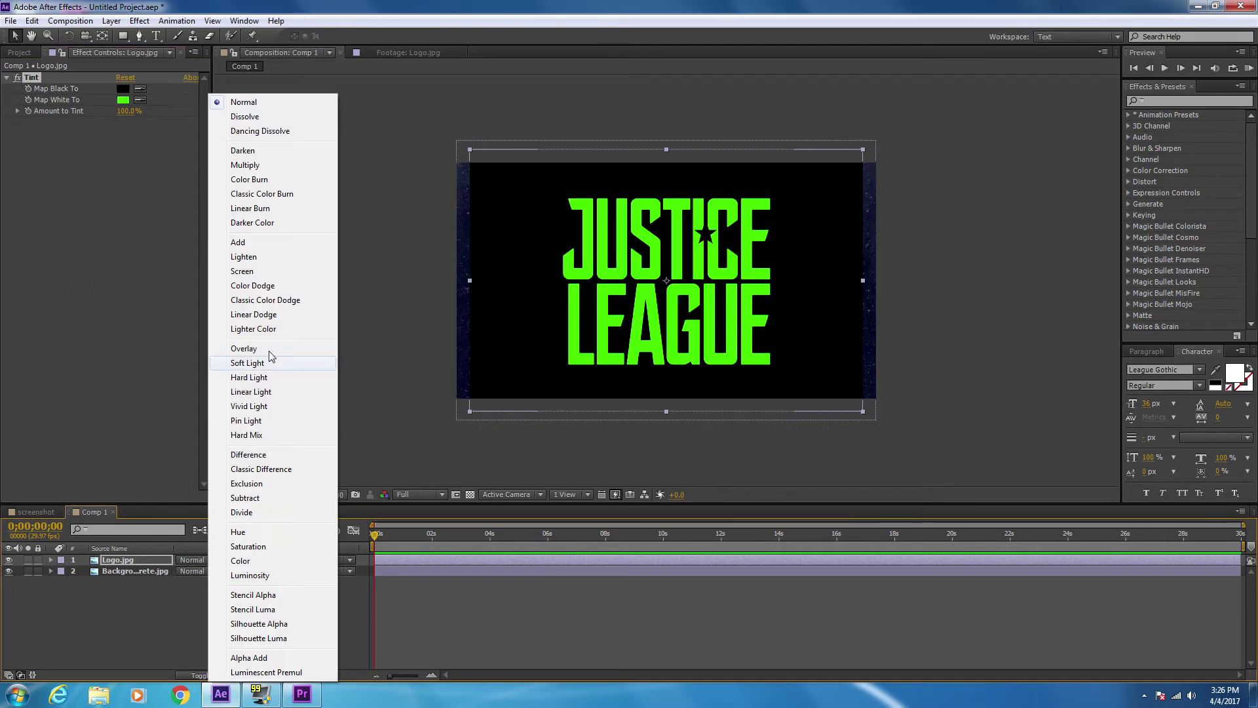
click(253, 259)
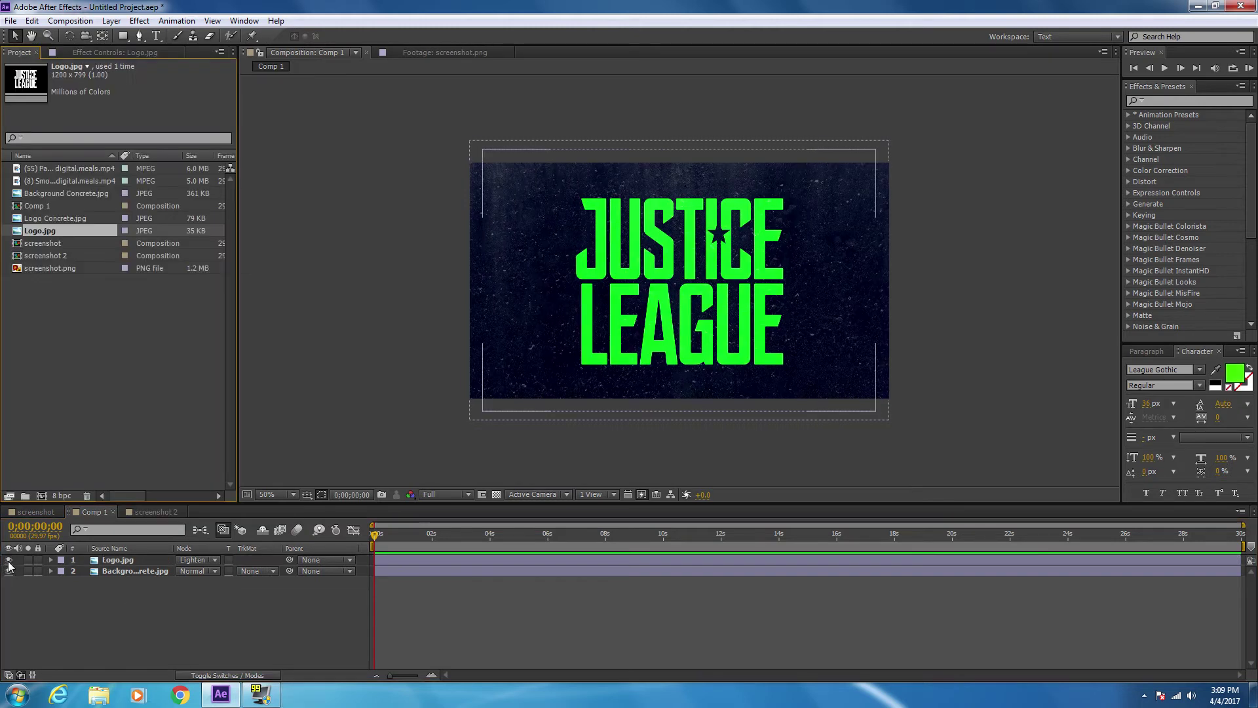
click(8, 559)
- Add the (8) smoke clip beneath the logo layer, with the (55) clip directly under the smoke
click(65, 179)
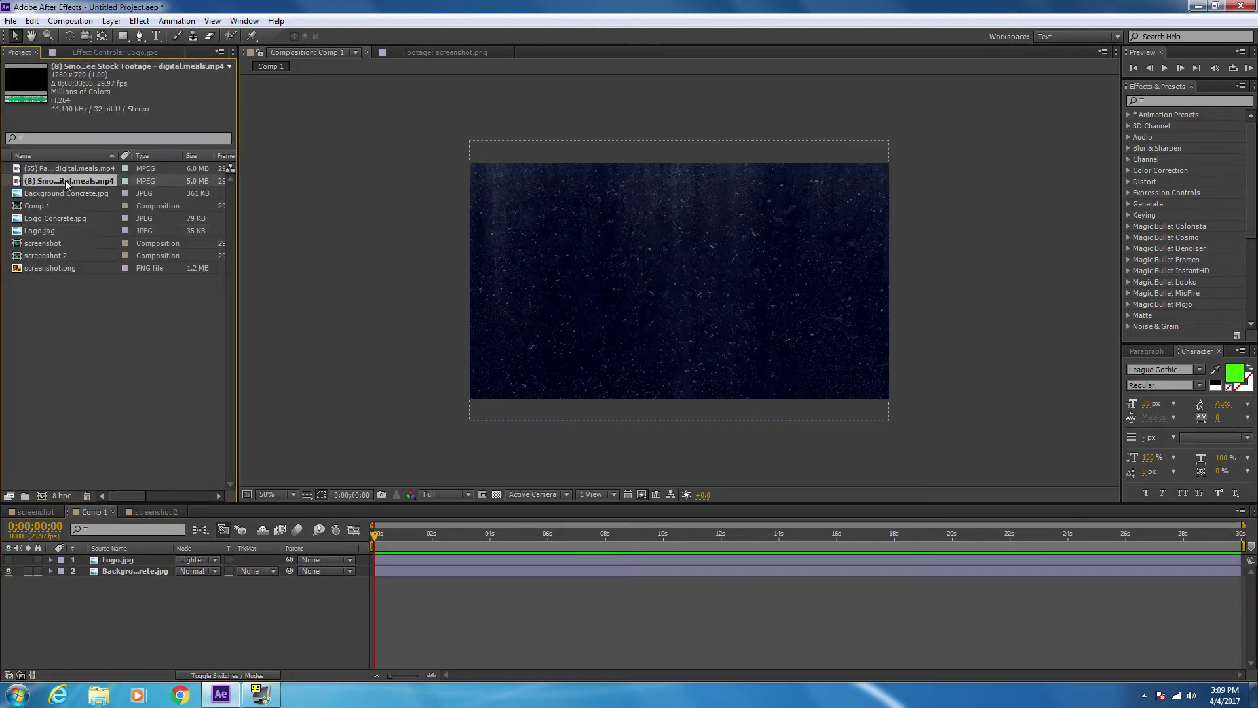
drag(65, 180, 131, 565)
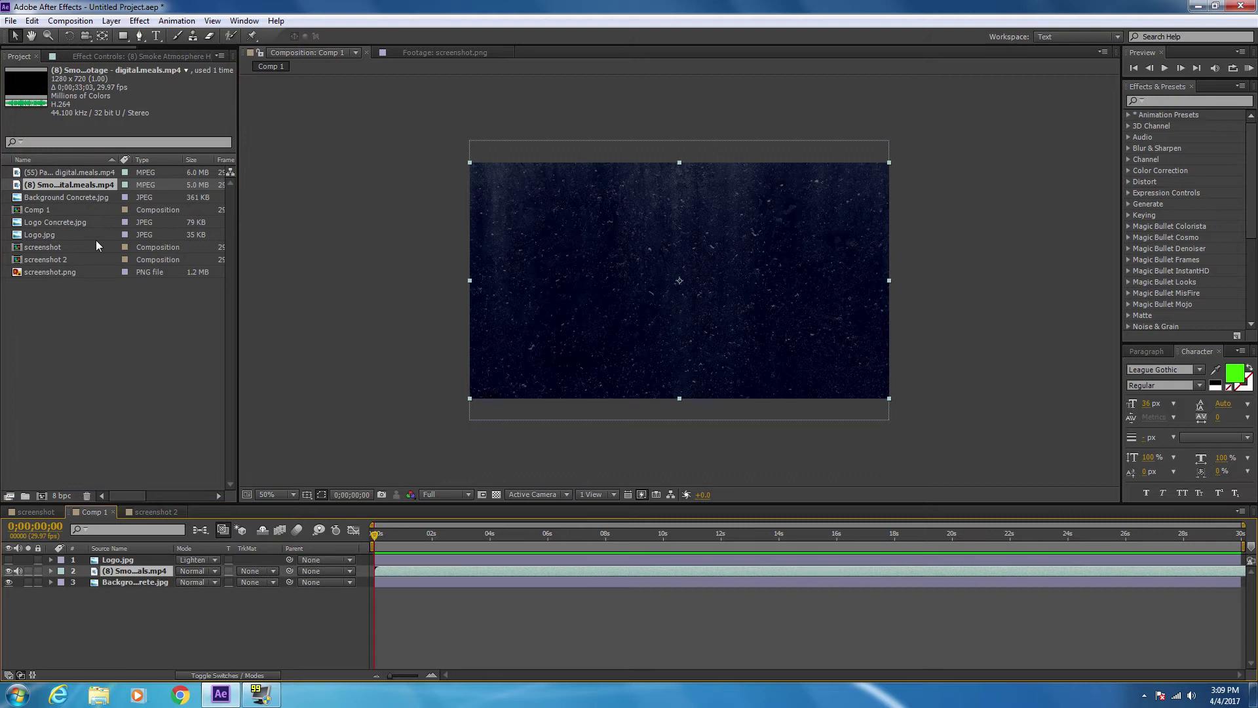
click(68, 173)
click(140, 570)
- Shift the smoke clip earlier in time so its smoke already fills part of the first frame
drag(140, 572, 362, 573)
drag(553, 572, 479, 568)
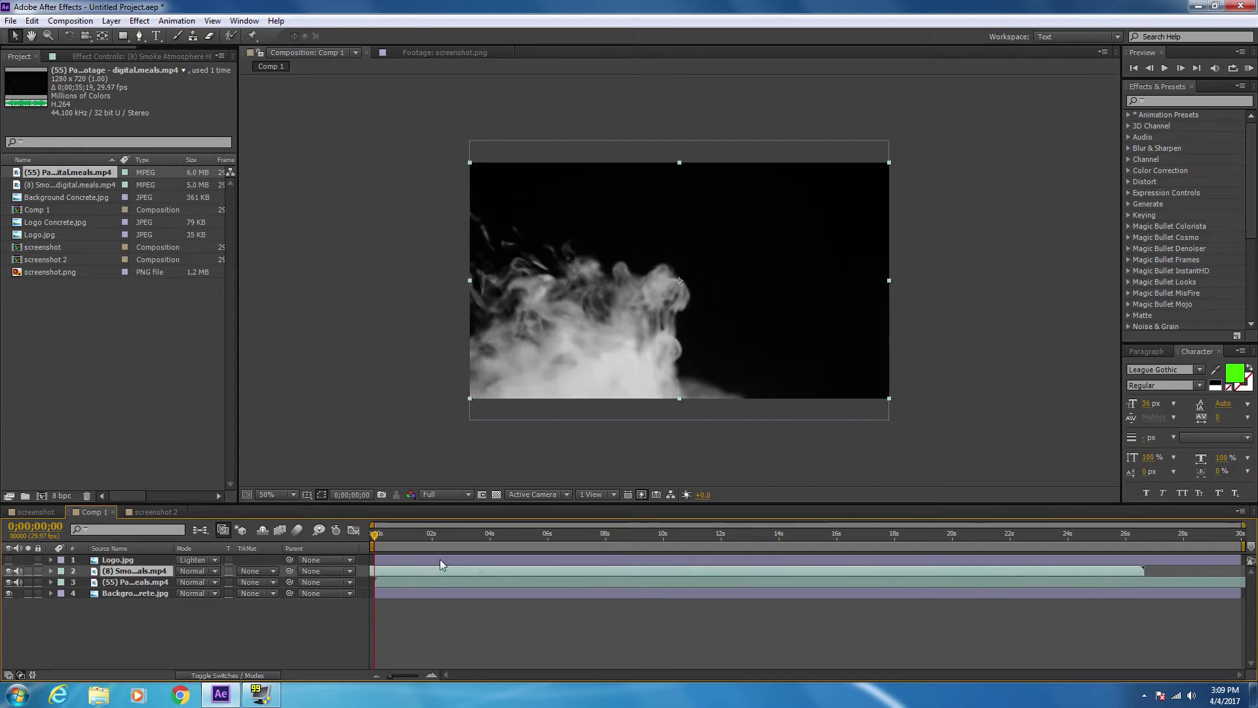
click(208, 569)
click(110, 621)
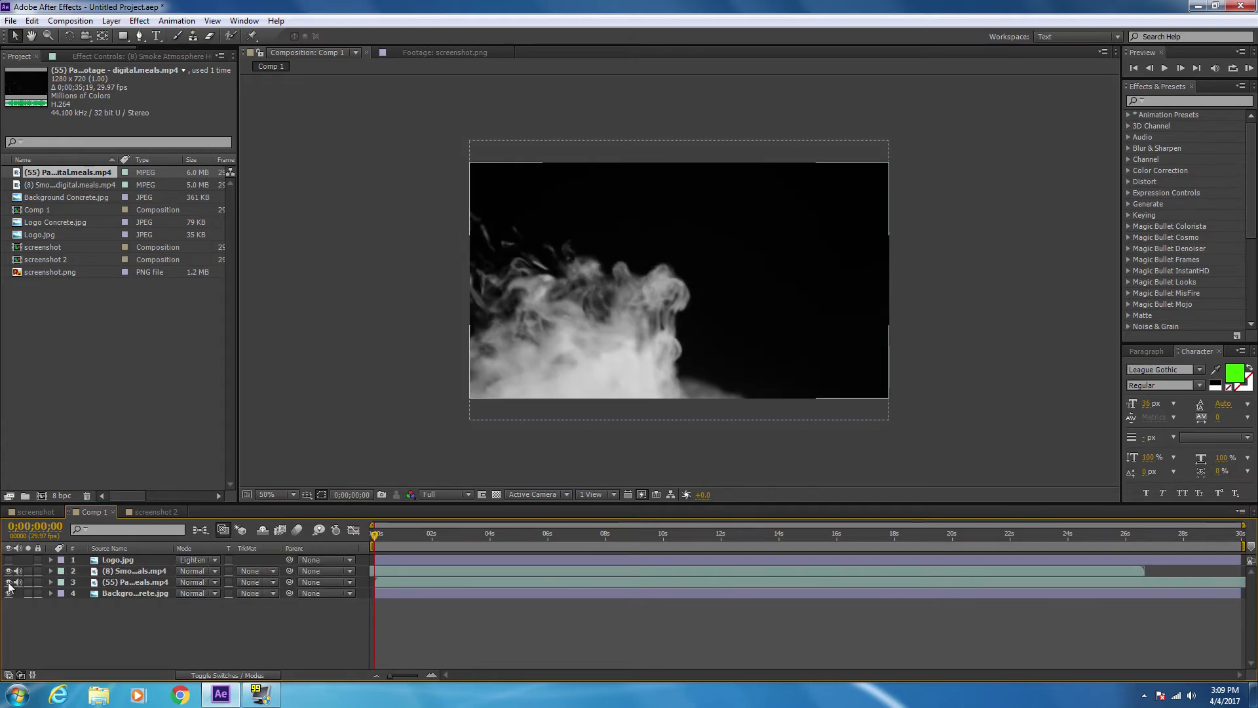
- Hide the (55) clip's video and set the smoke layer's blending mode to Screen
click(9, 582)
click(206, 571)
click(262, 271)
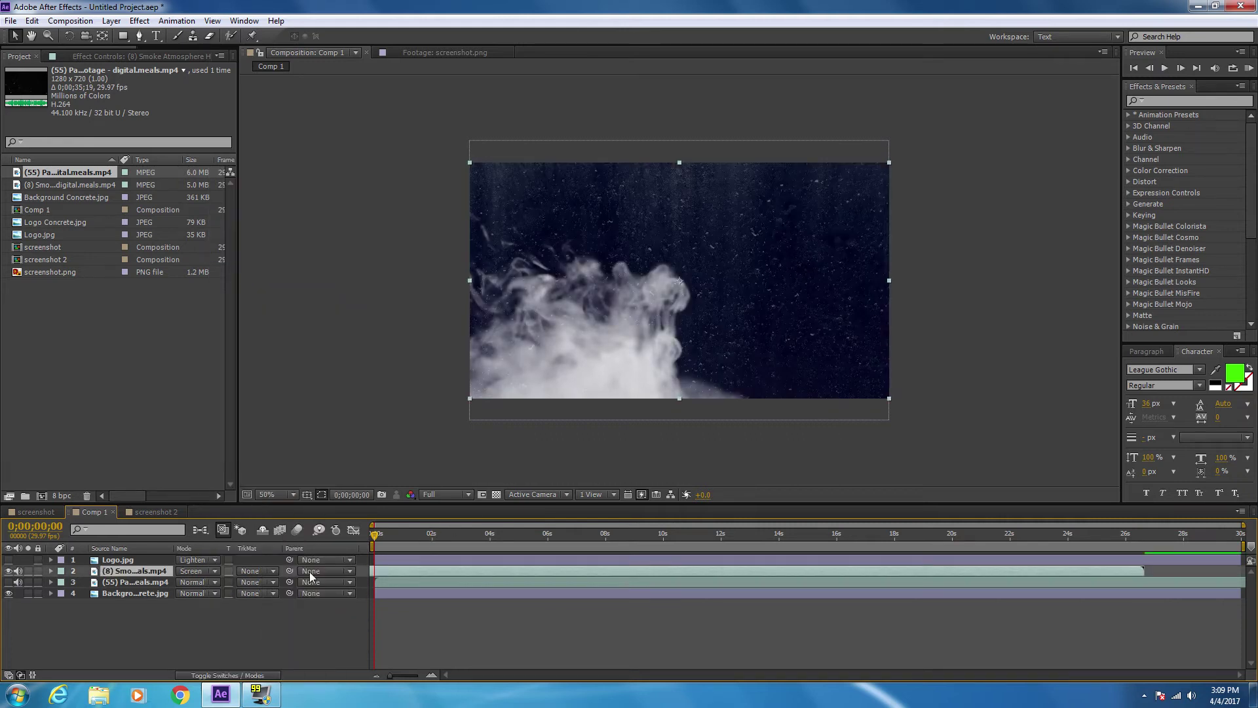
- Keyframe the smoke layer's opacity from about 32% at the start to 0% at 0;00;01;23, and preview the fade
key(t)
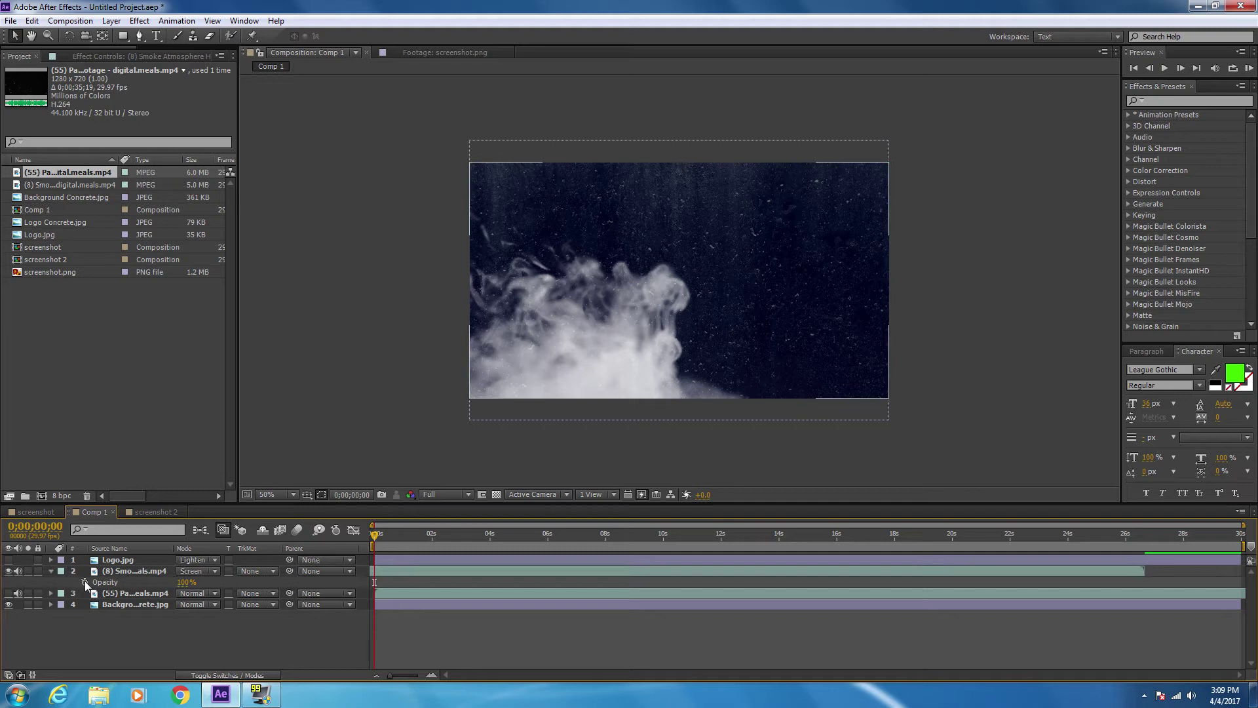
click(85, 581)
drag(186, 582, 141, 582)
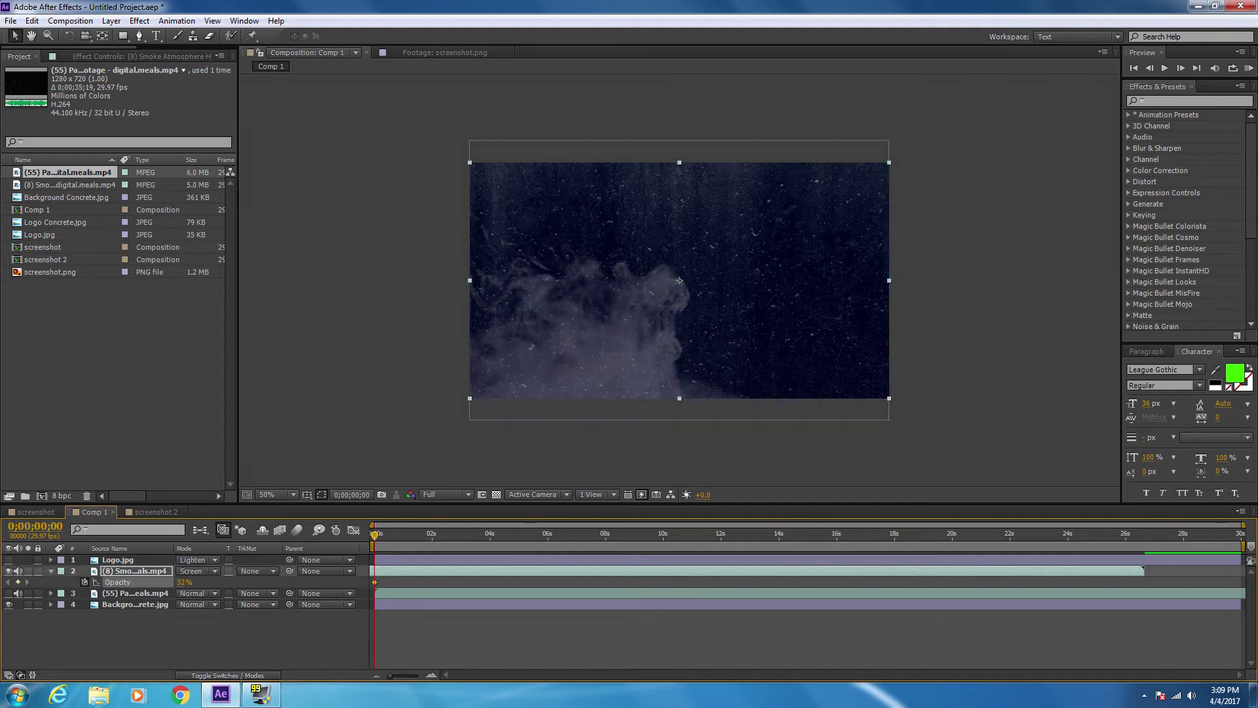
drag(386, 538, 426, 535)
drag(184, 582, 150, 583)
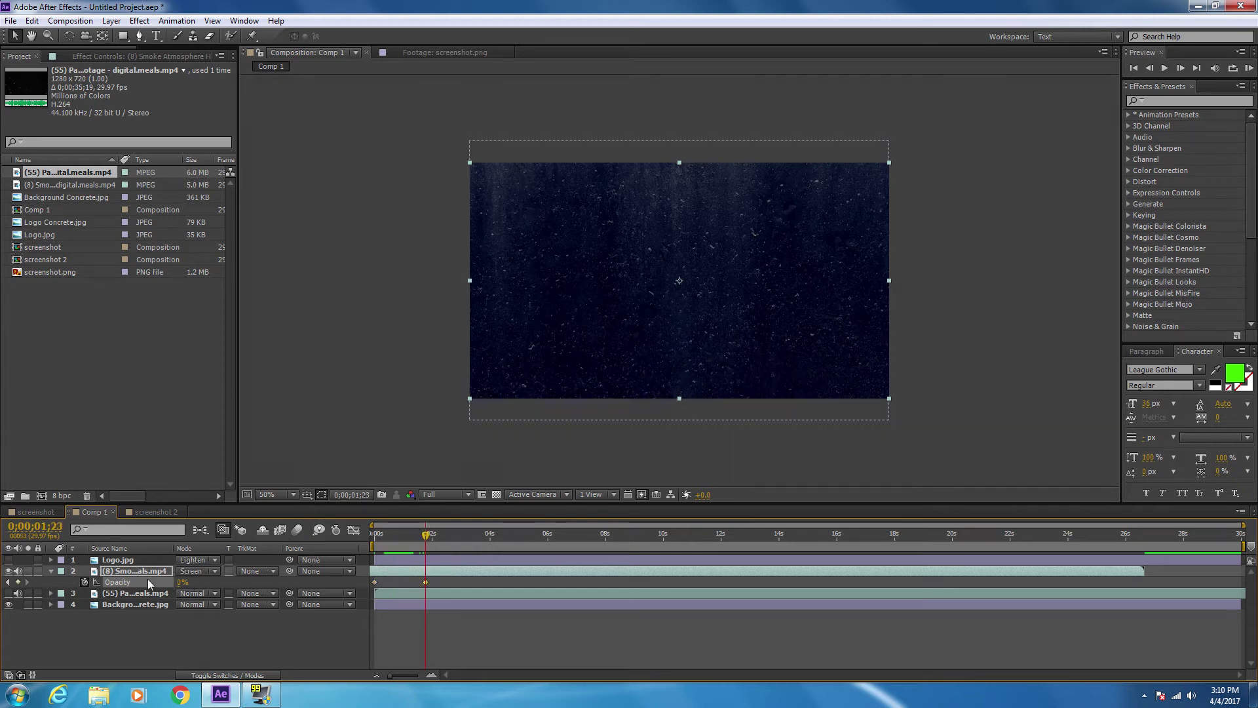
drag(398, 537, 325, 529)
key(space)
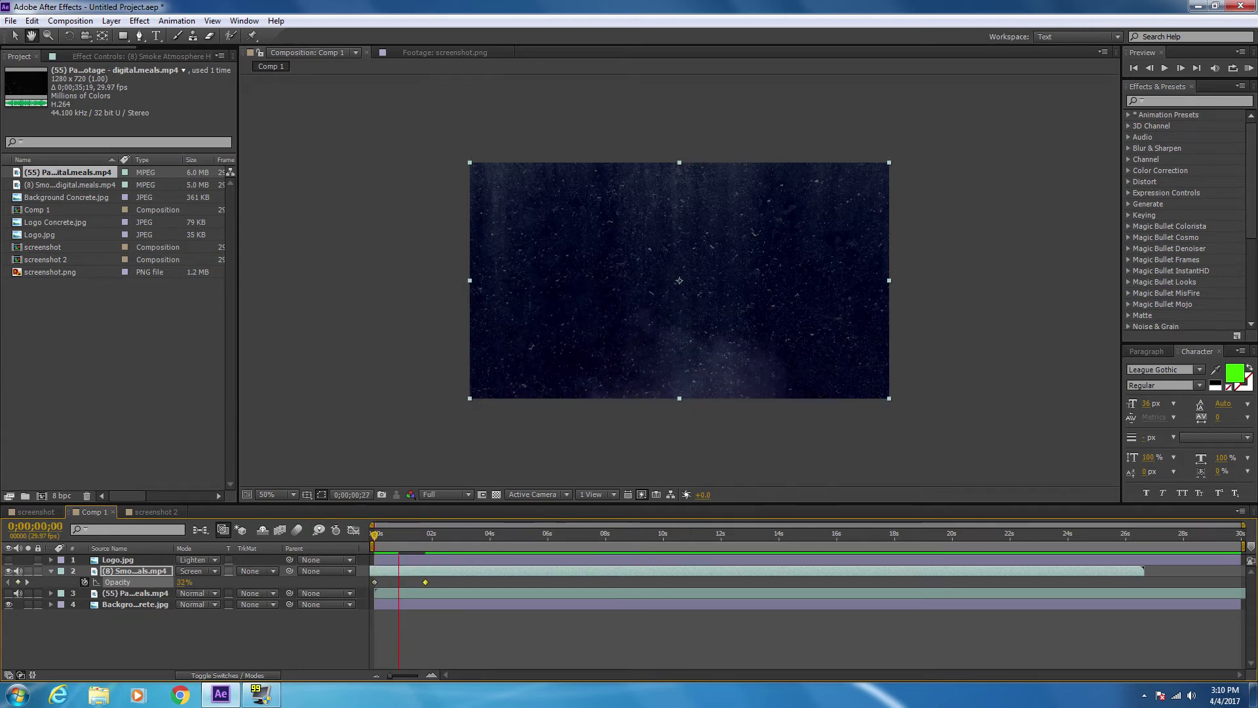
- Return to the first frame, make the (55) particles clip visible and set its blending mode to Screen
key(space)
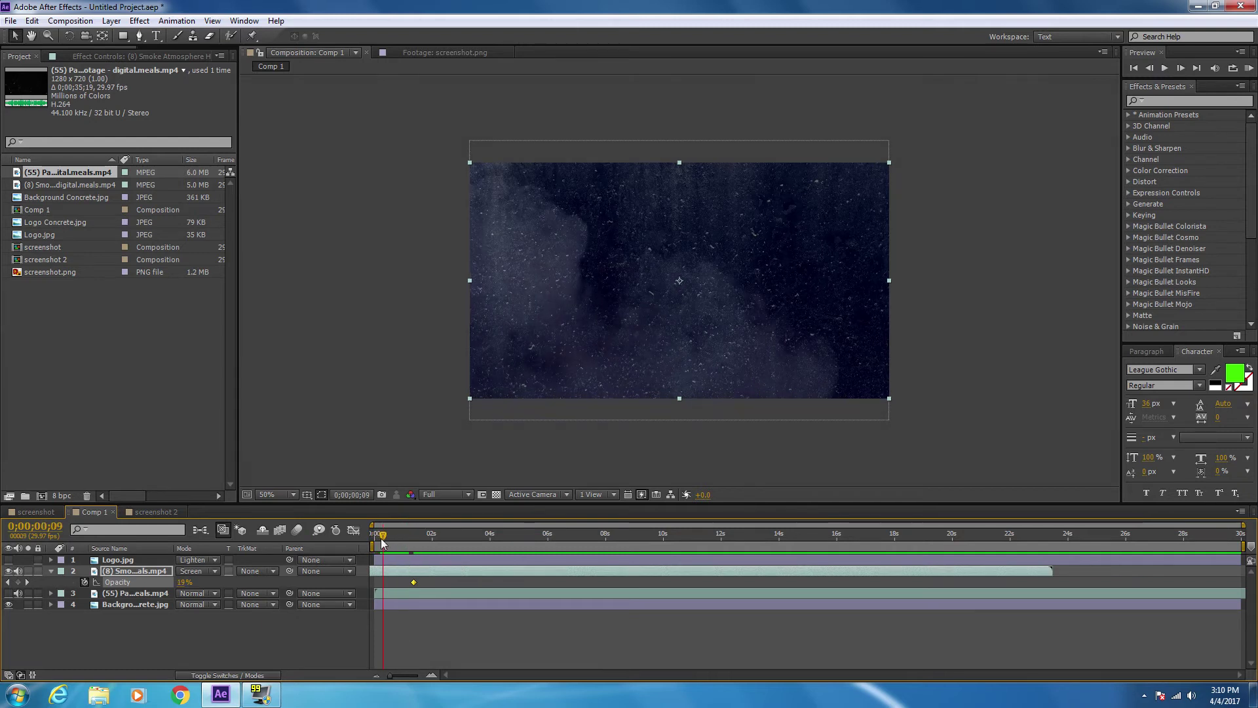
drag(384, 537, 371, 539)
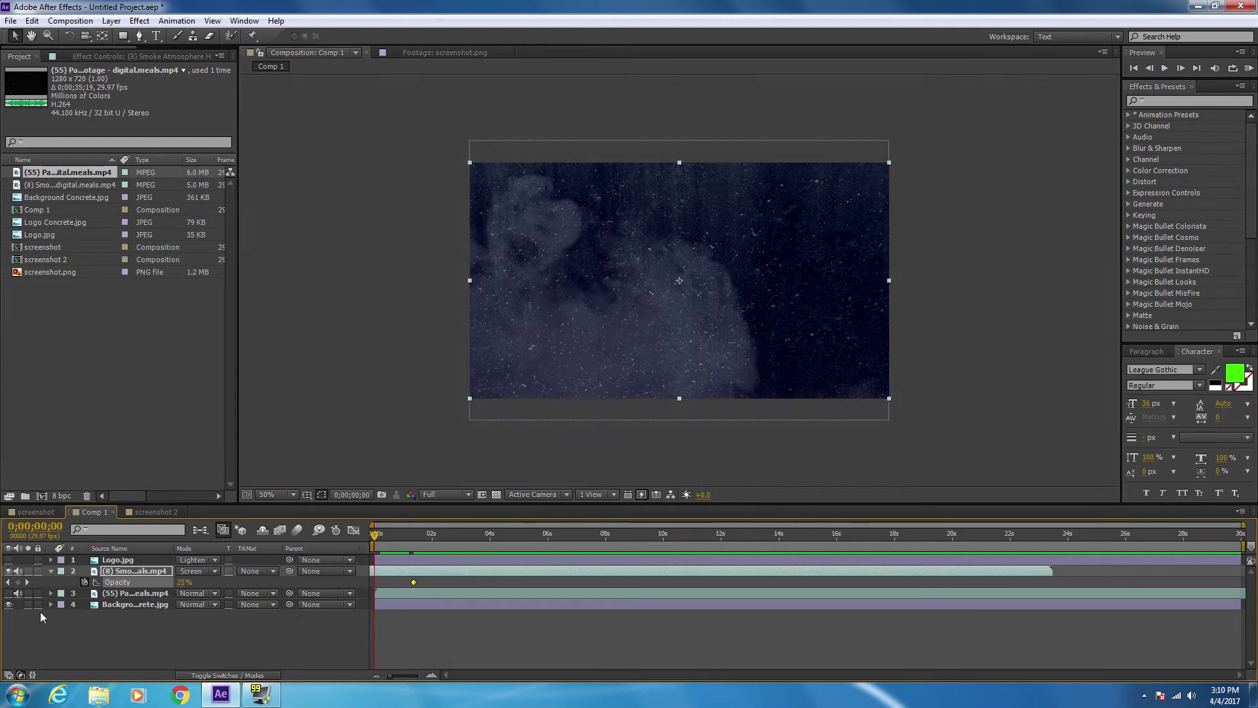
click(10, 594)
click(149, 593)
click(196, 592)
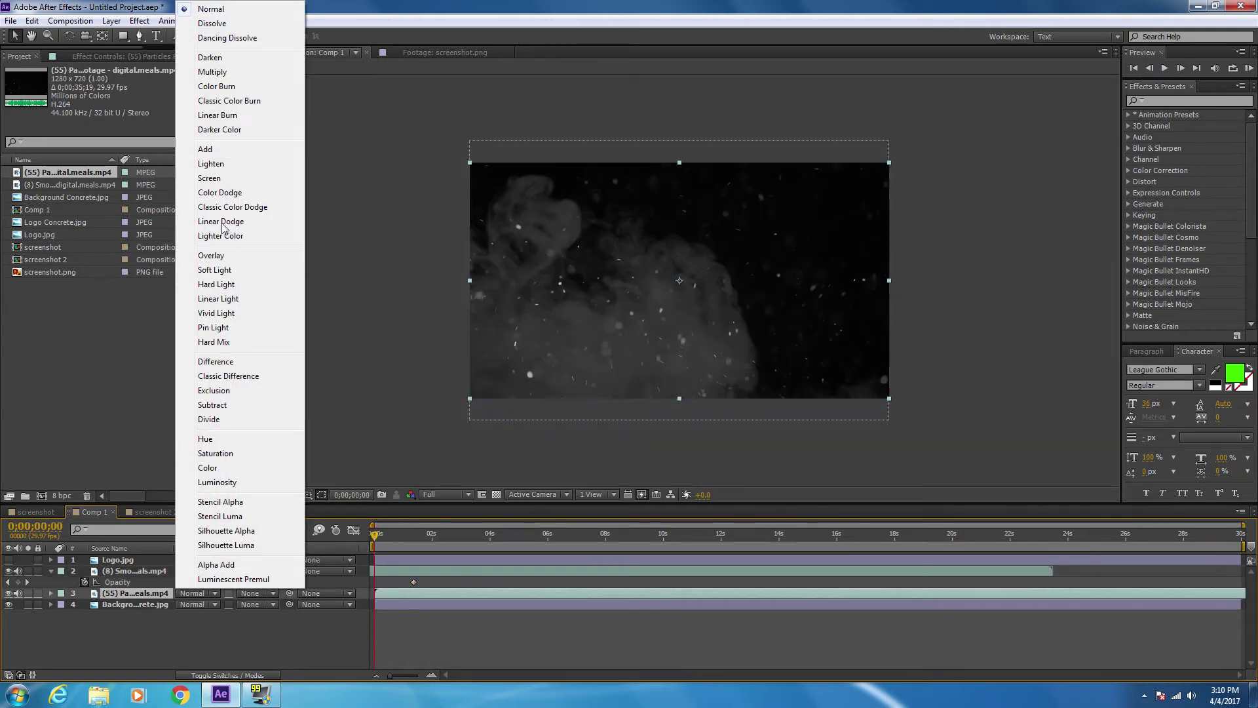
click(220, 178)
click(212, 634)
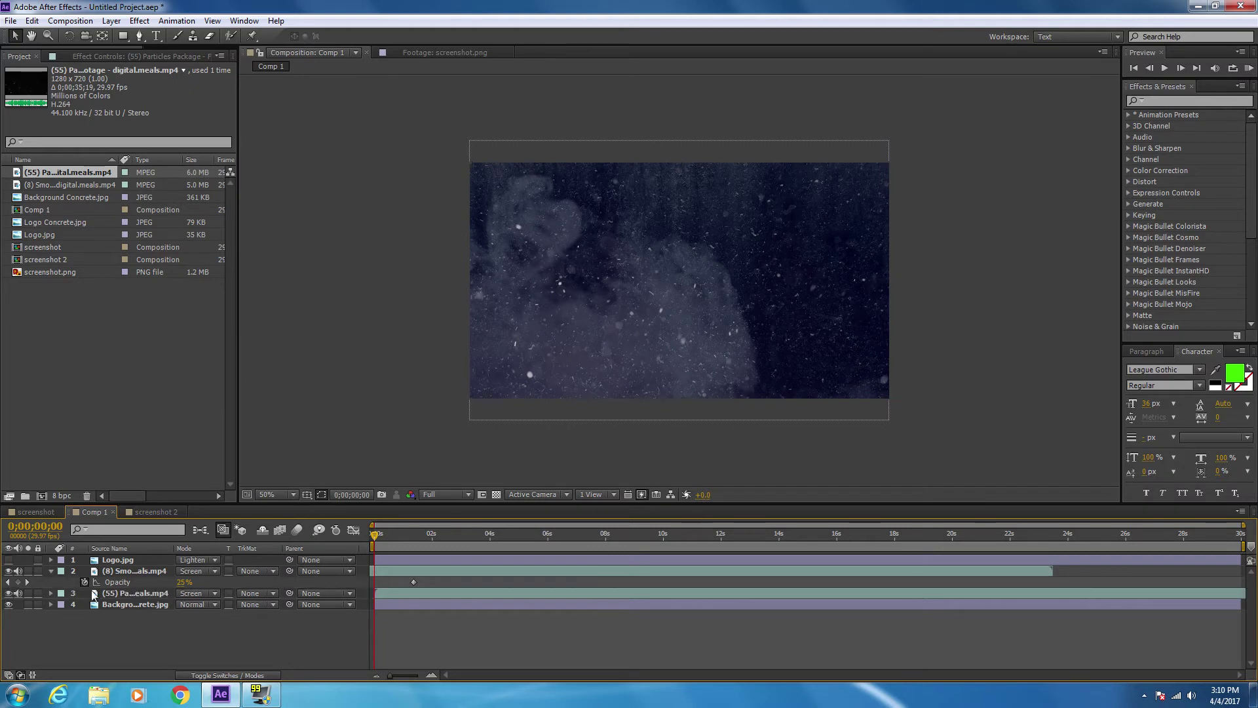
- Lower the (55) particles layer's opacity to 13% and preview the result
click(112, 592)
key(t)
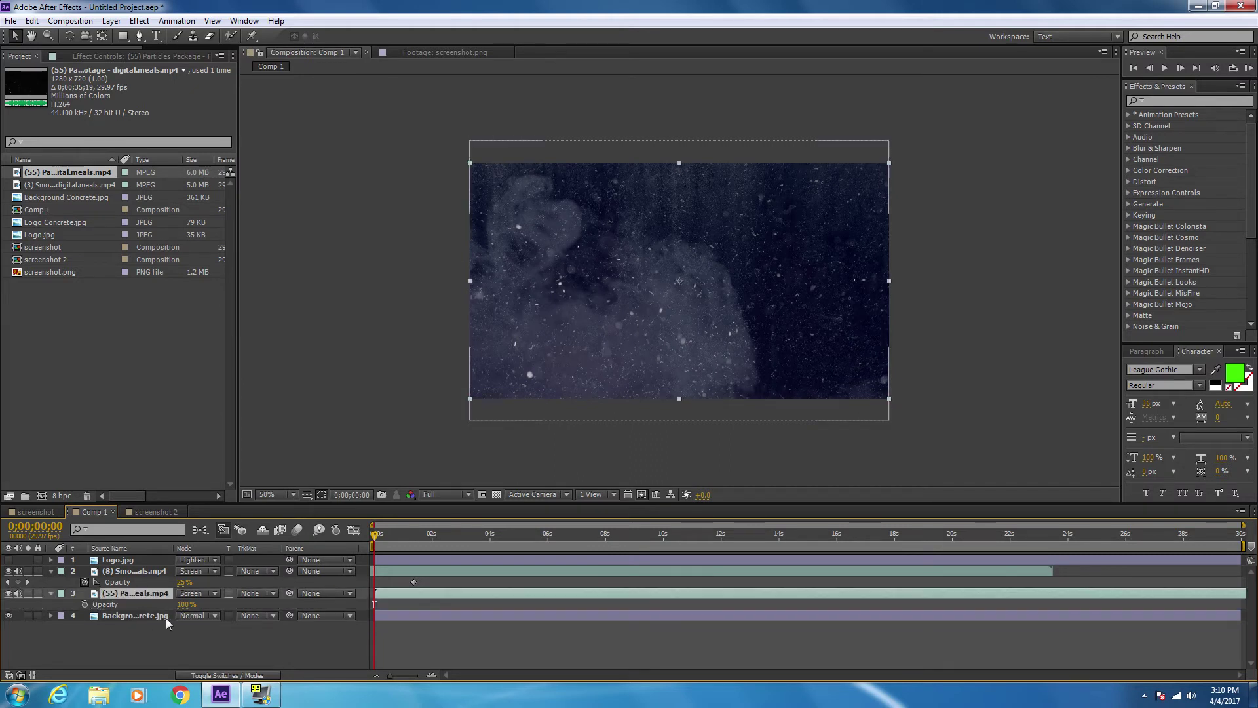
drag(184, 604, 155, 604)
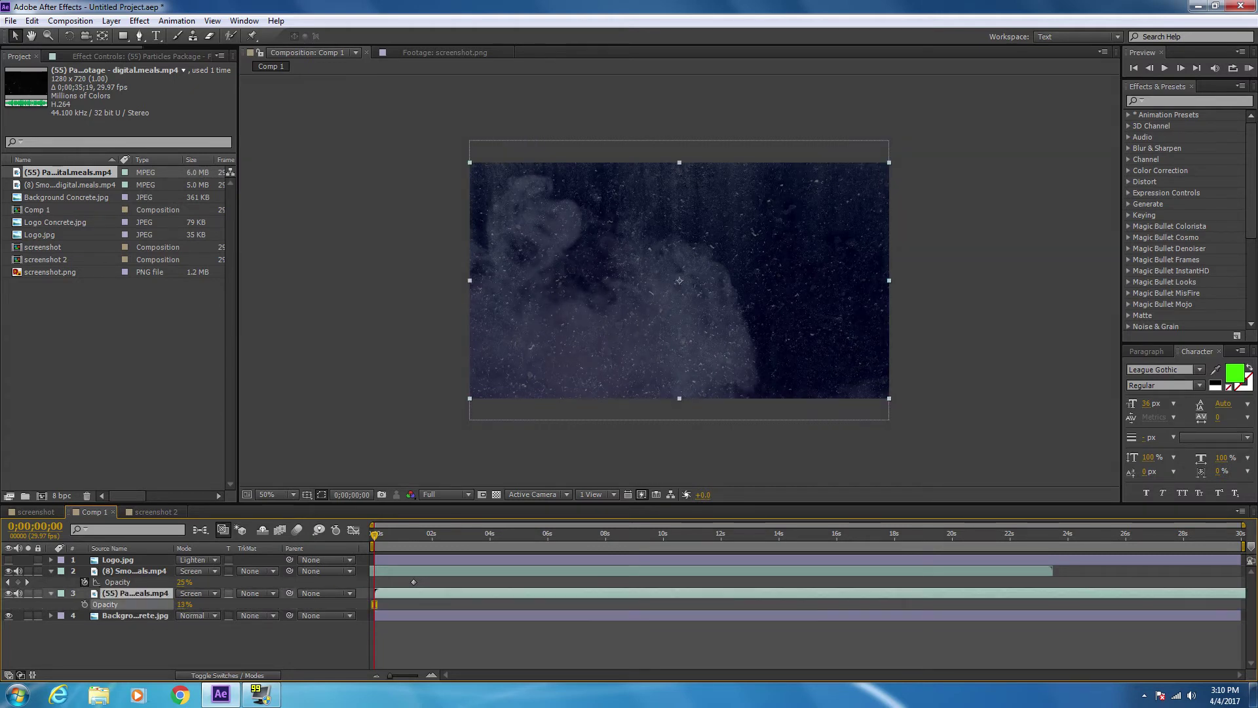
click(51, 592)
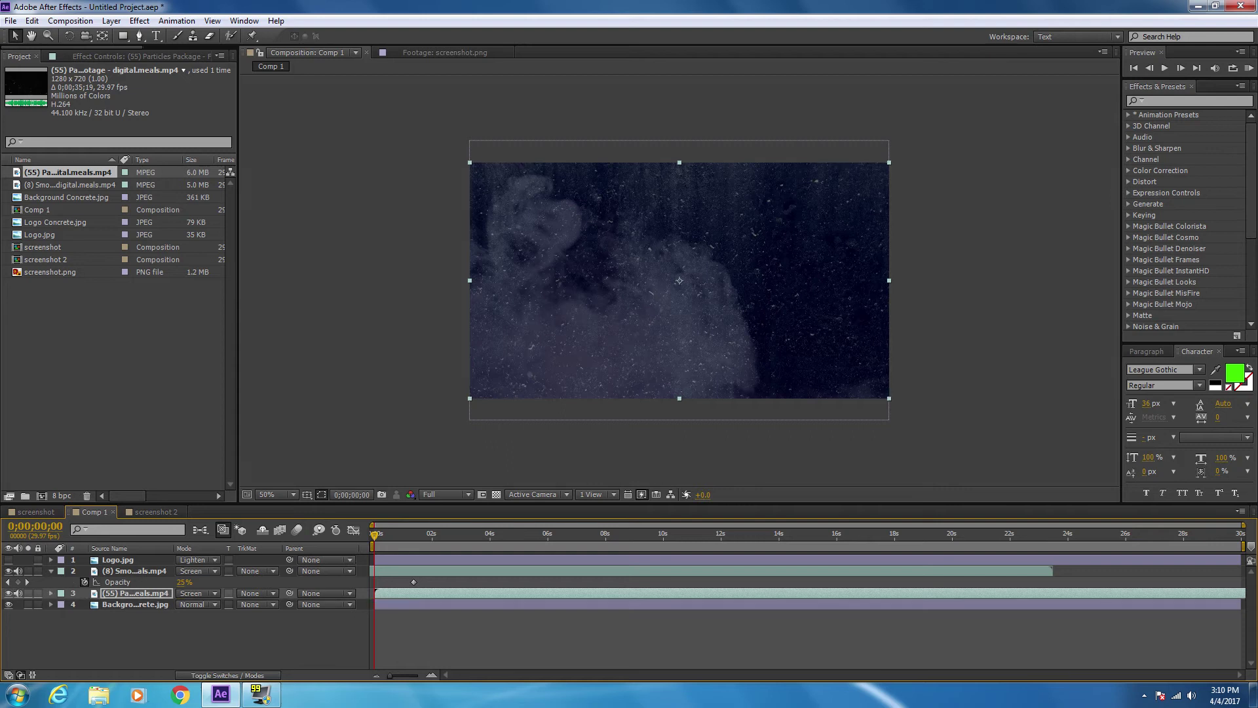
key(space)
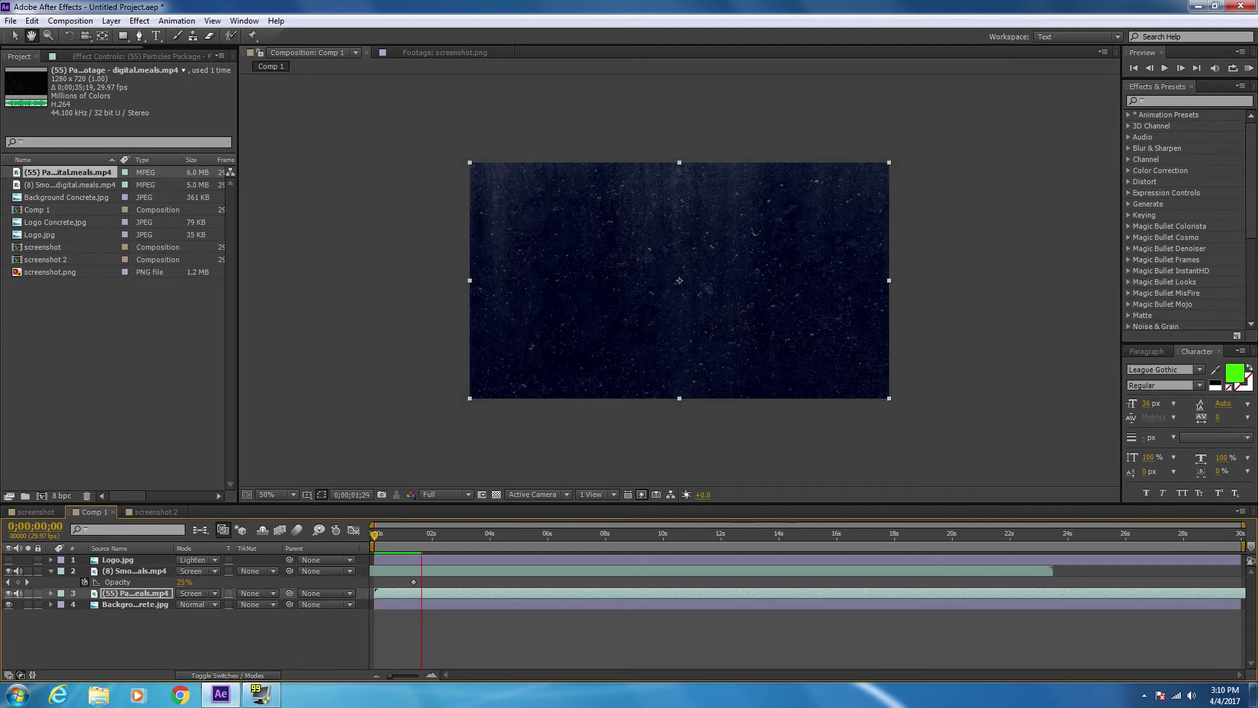
- Lower the smoke layer's starting opacity keyframe to 12% at the first frame and preview the fainter fade
click(148, 571)
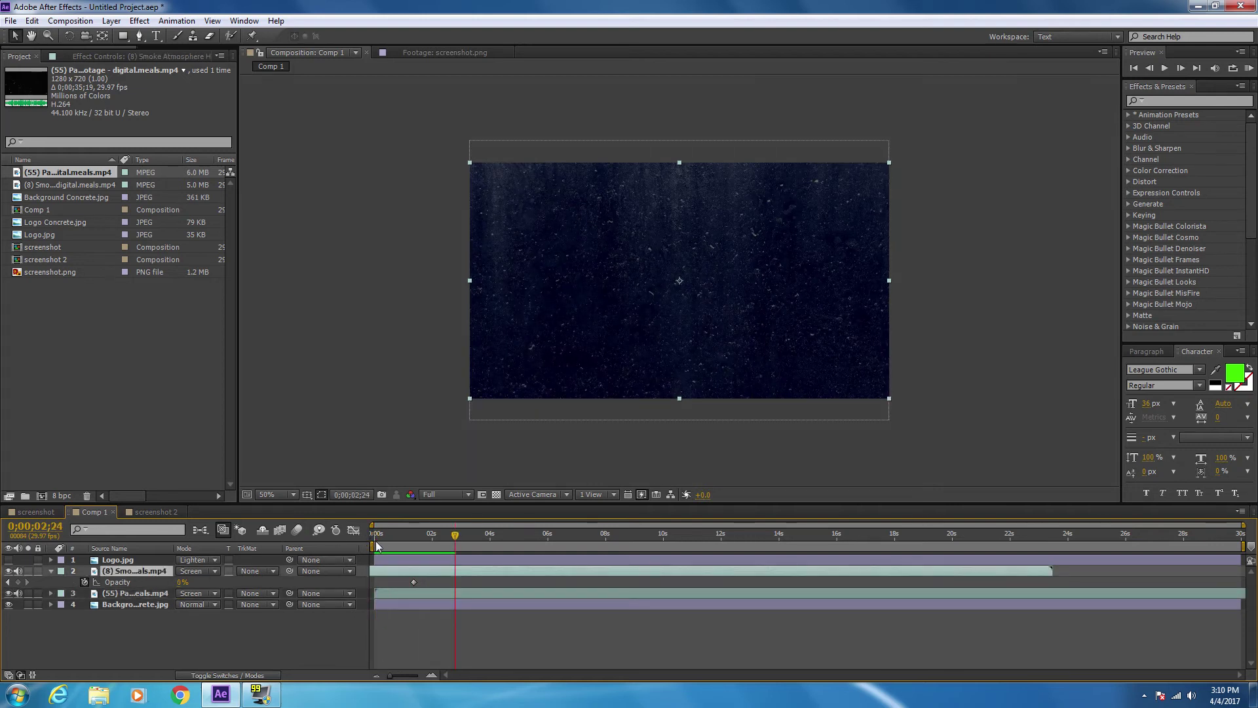
drag(377, 546, 352, 539)
drag(184, 581, 176, 582)
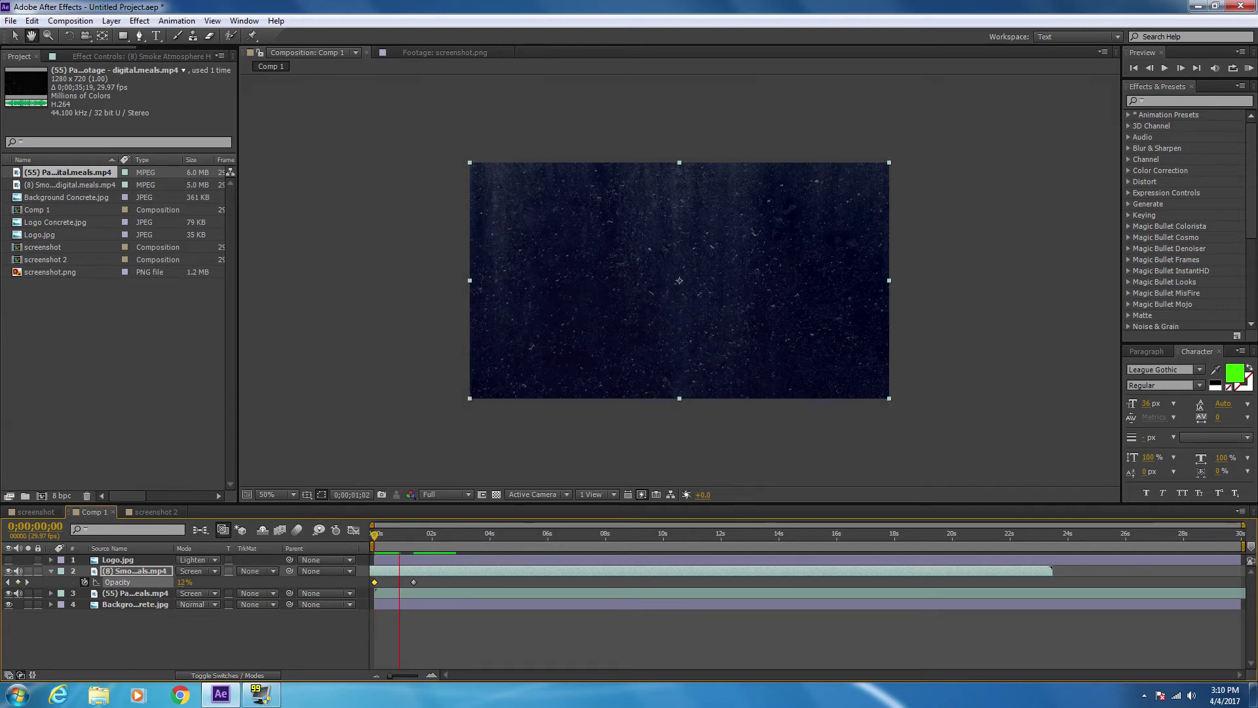
key(space)
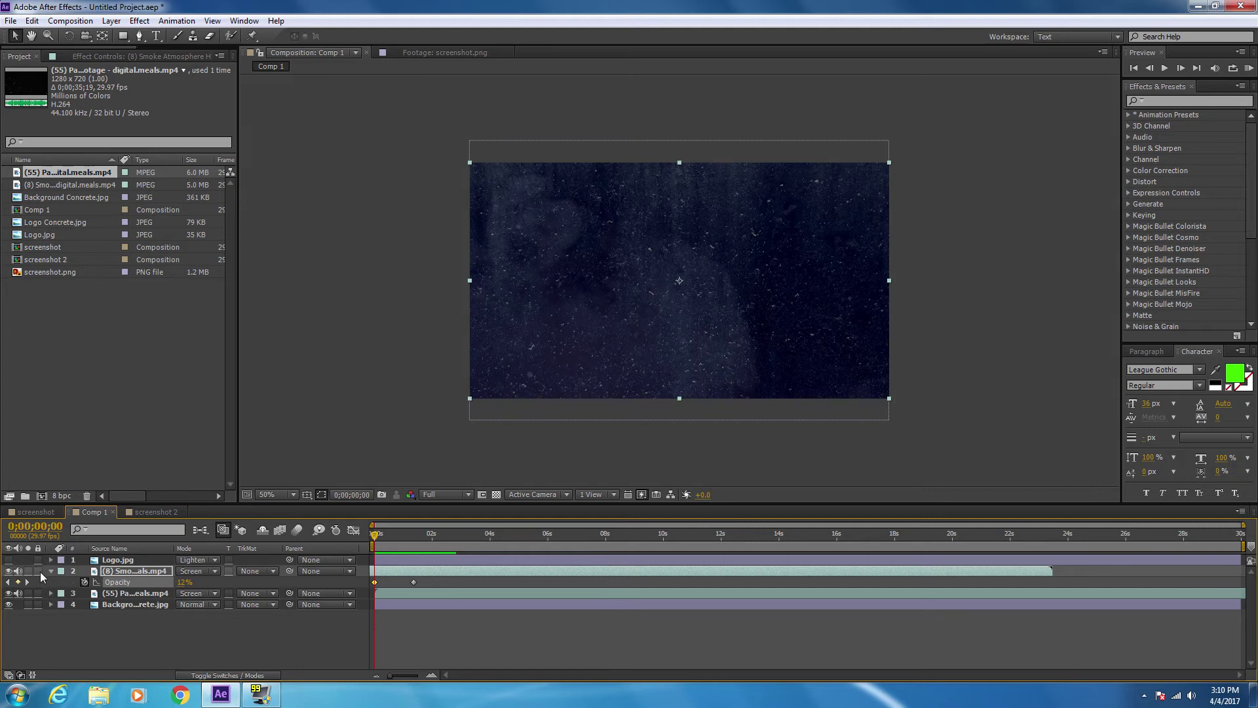
key(u)
- Make the logo layer visible and pre-compose all four layers into Pre-comp 1, moving all attributes
click(8, 560)
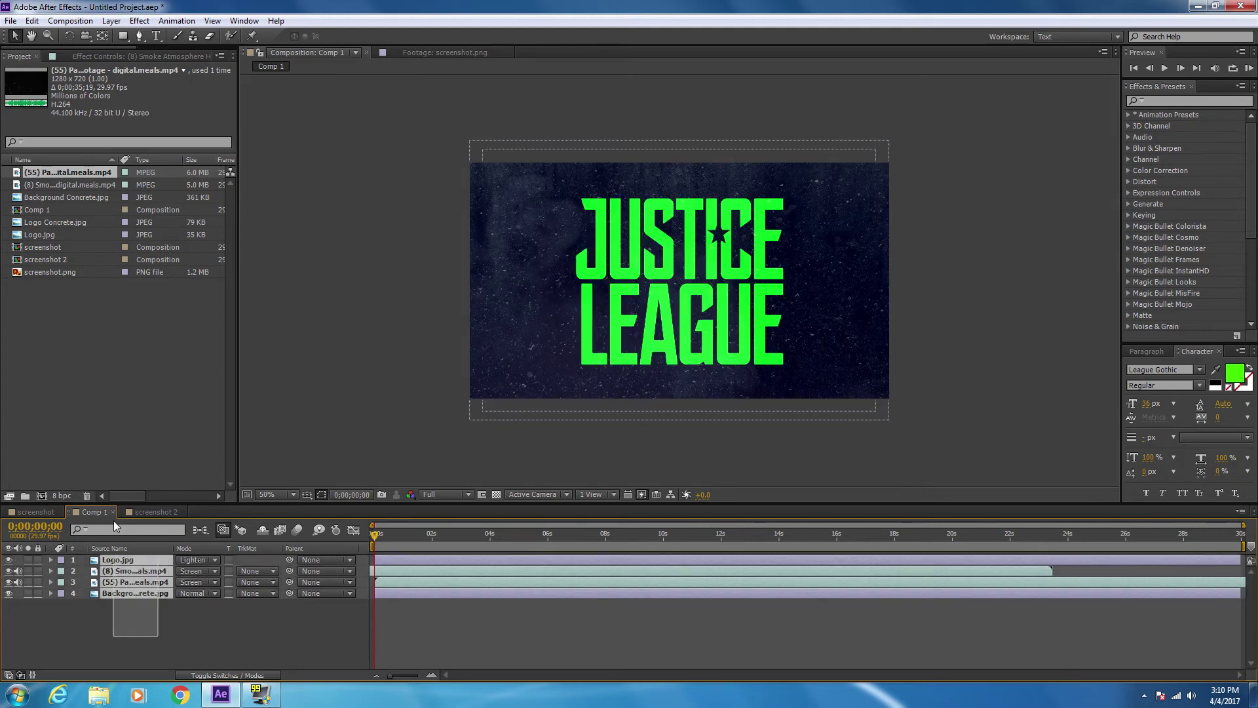
right_click(133, 570)
click(177, 463)
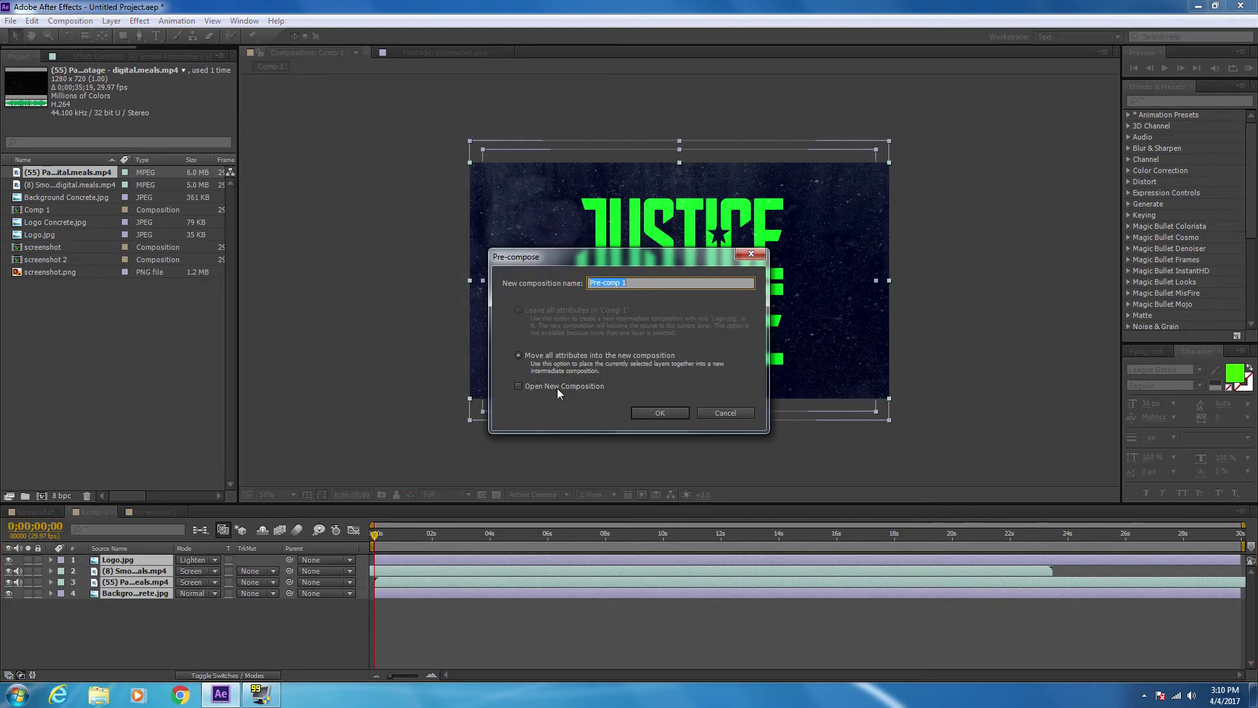
click(677, 413)
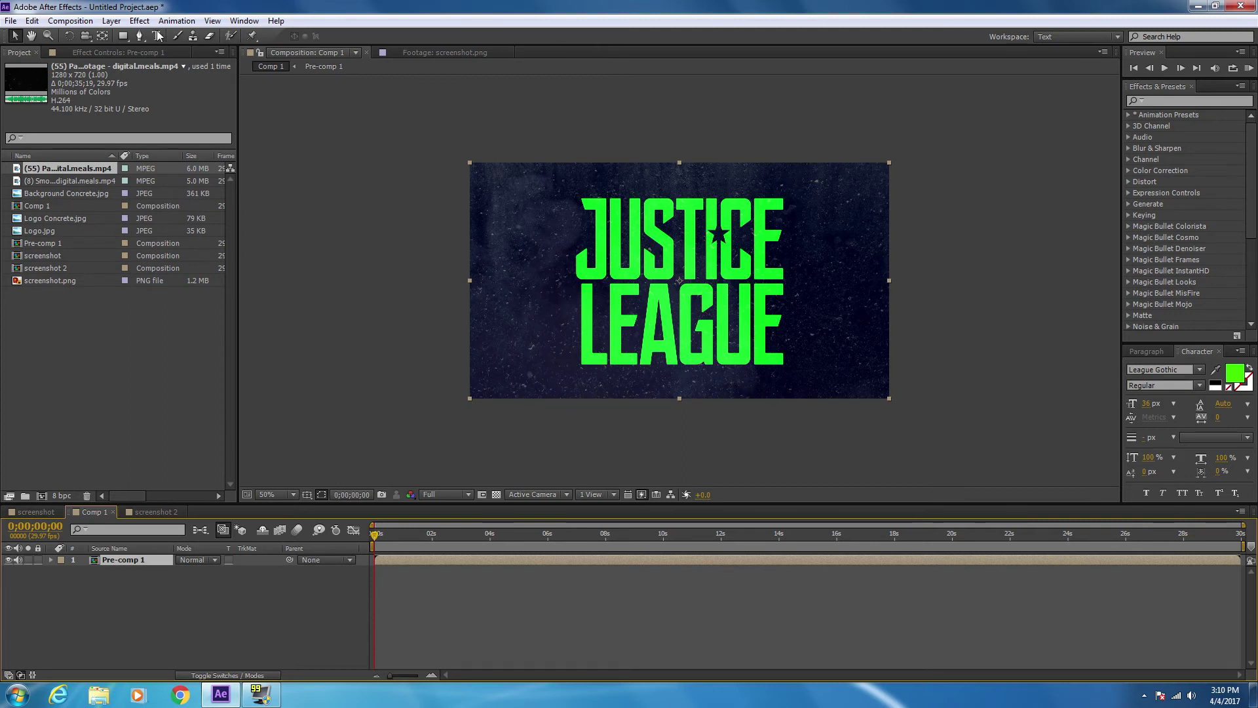
- Add Logo Concrete.jpg to Comp 1, enlarge it to cover the whole logo and place it beneath Pre-comp 1
drag(54, 218, 147, 559)
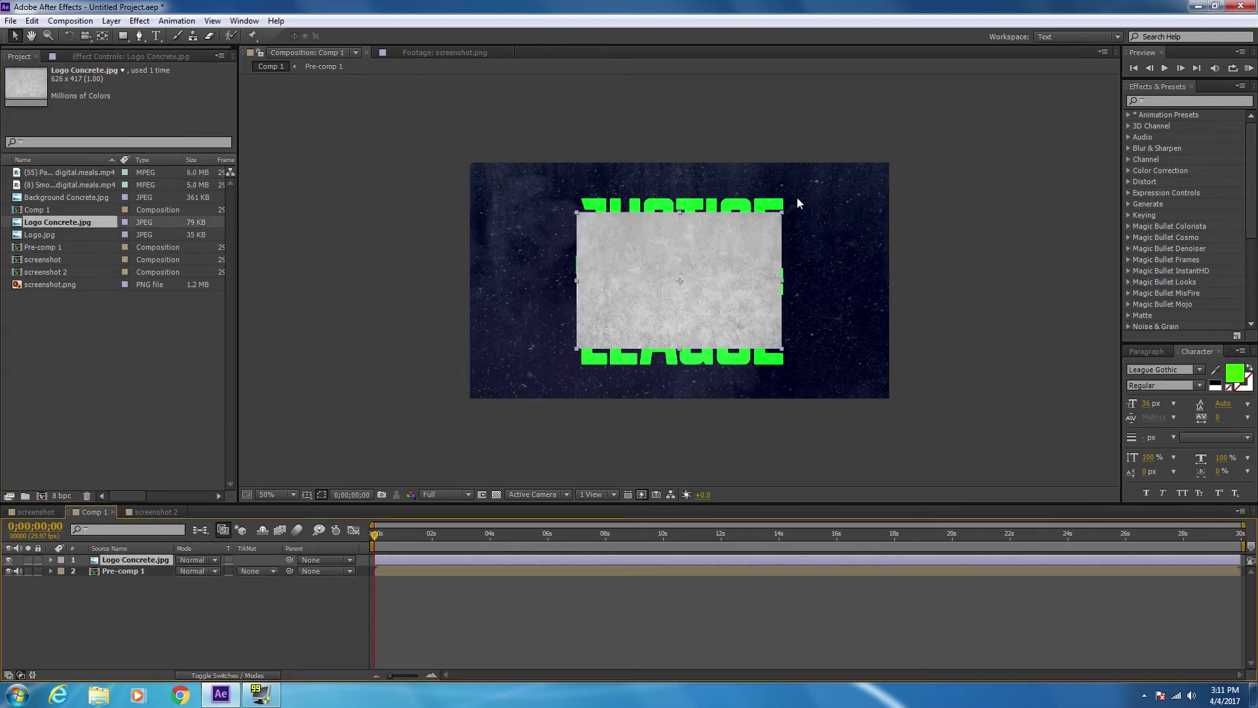
drag(781, 212, 747, 423)
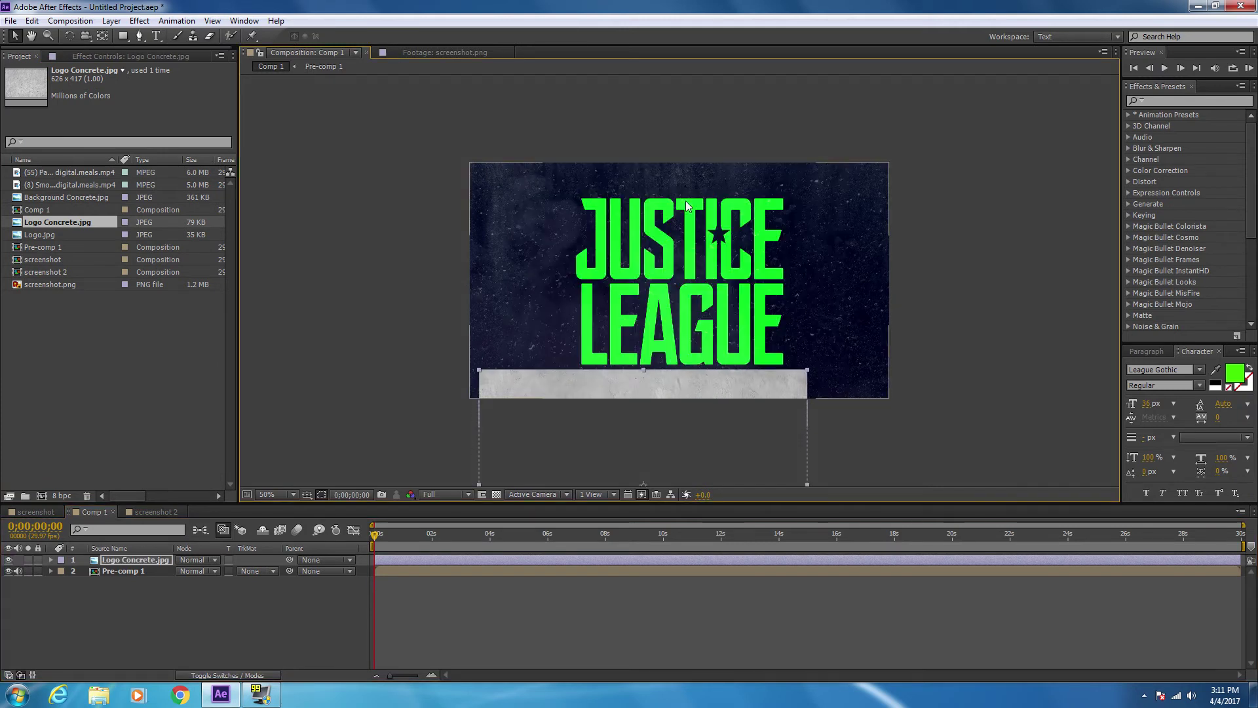
drag(682, 390, 677, 207)
drag(121, 571, 124, 559)
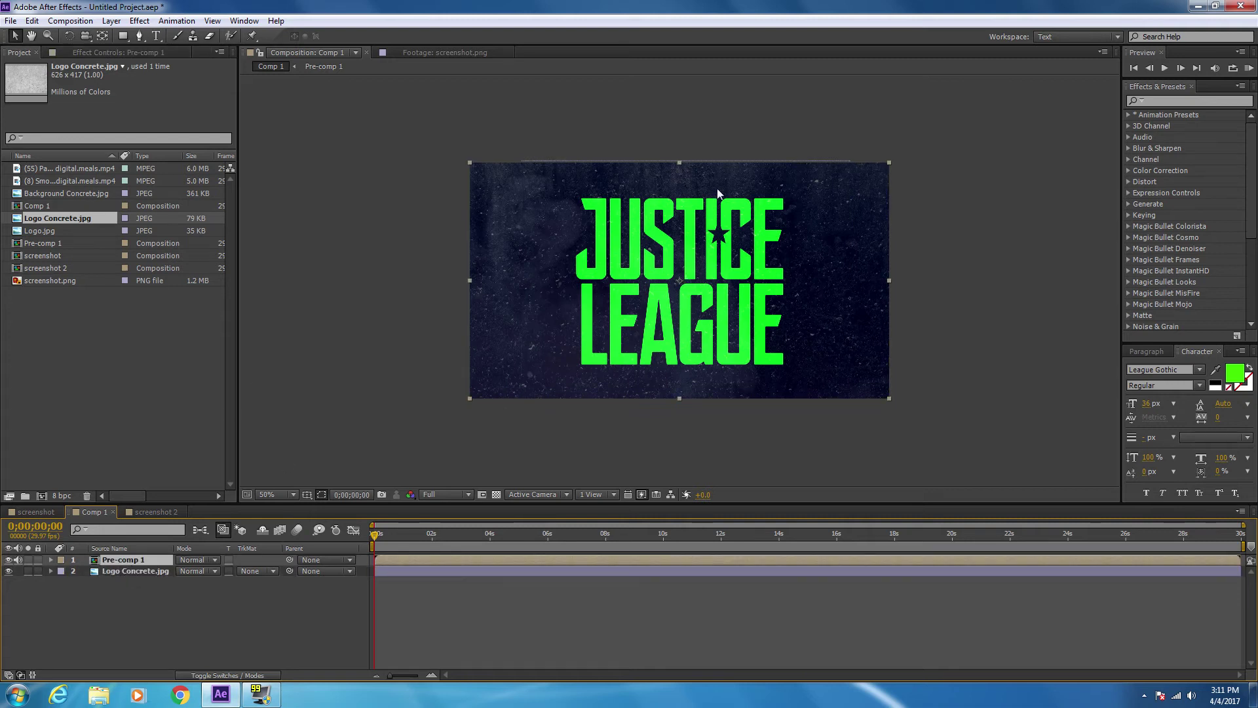
- Apply Keylight (1.2) to Pre-comp 1 and sample the logo's green as the Screen Colour
click(131, 590)
click(125, 558)
click(140, 20)
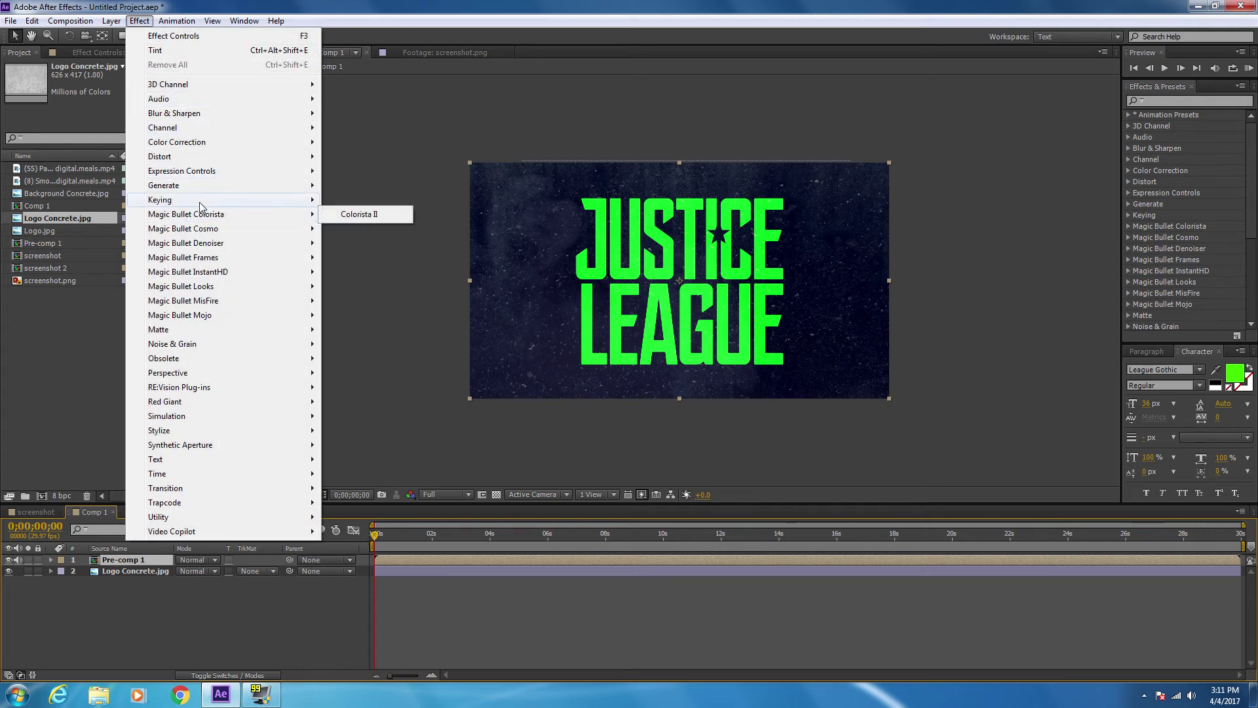
mouse_move(200, 200)
click(363, 300)
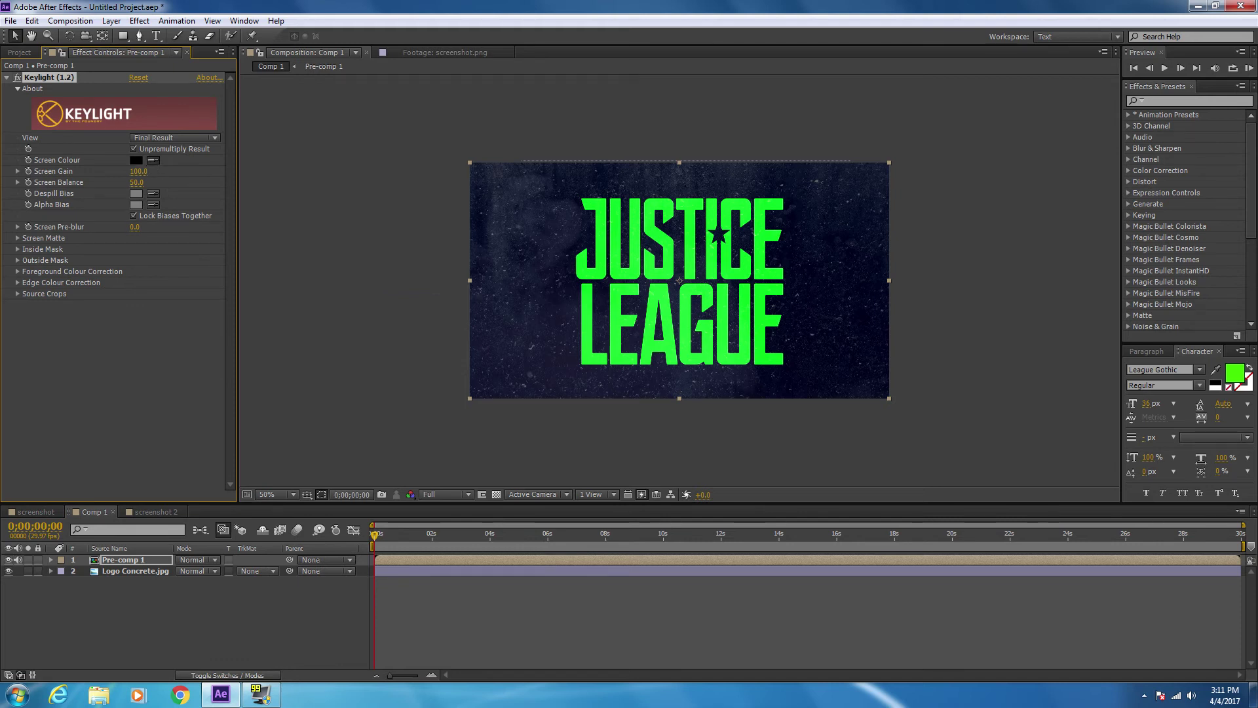
click(664, 211)
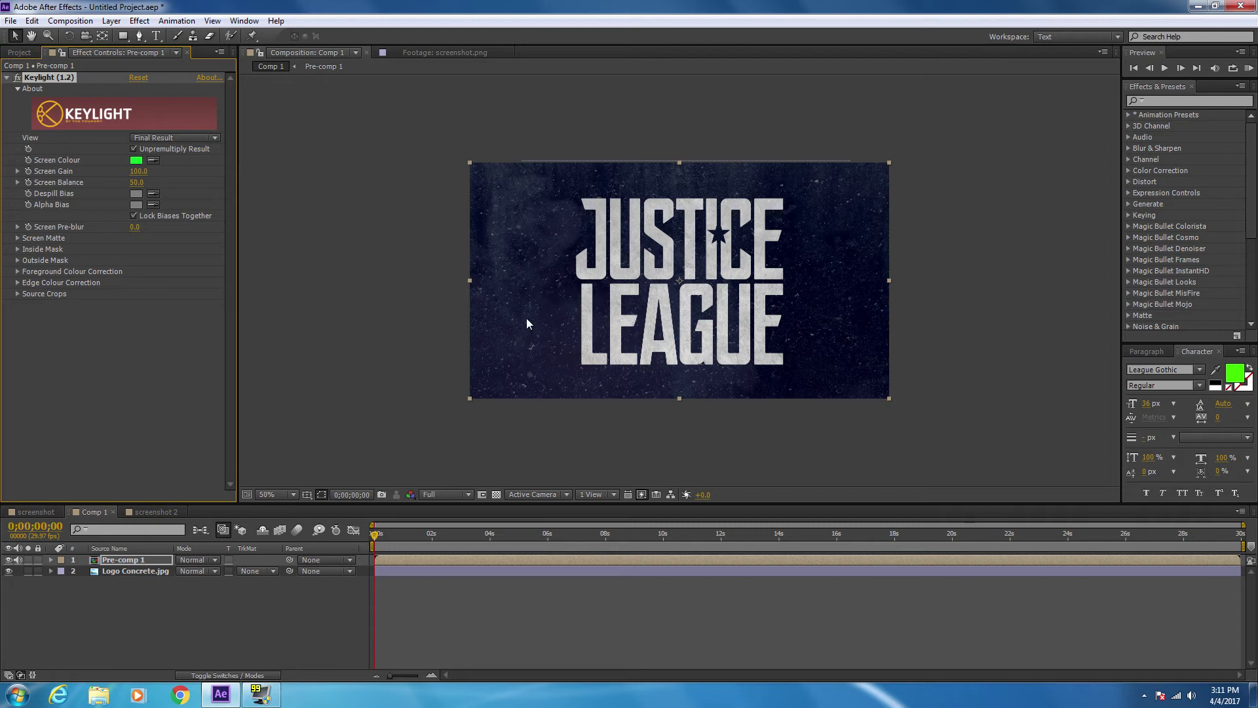
- Examine the concrete texture in the keyed letters by toggling the Logo Concrete.jpg layer, enlarging the view and checking the screenshot 2 reference
click(134, 568)
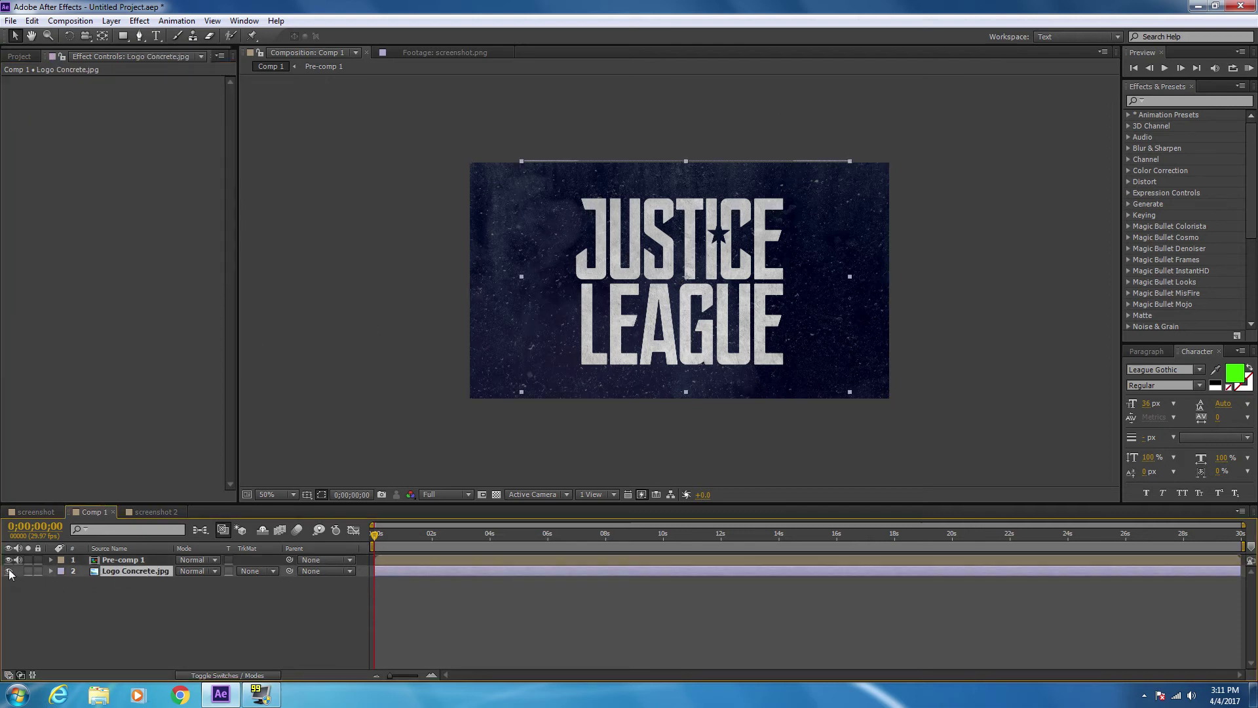
click(9, 571)
click(9, 571)
click(154, 597)
click(123, 568)
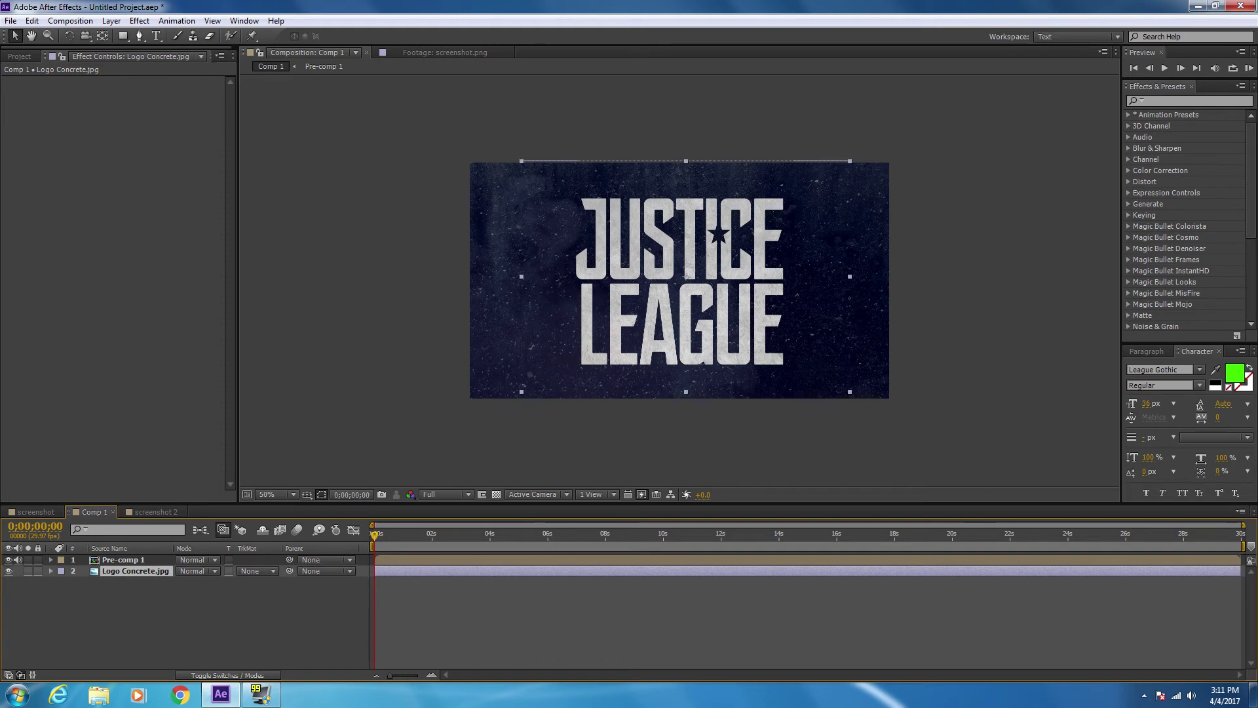
click(147, 22)
mouse_move(312, 145)
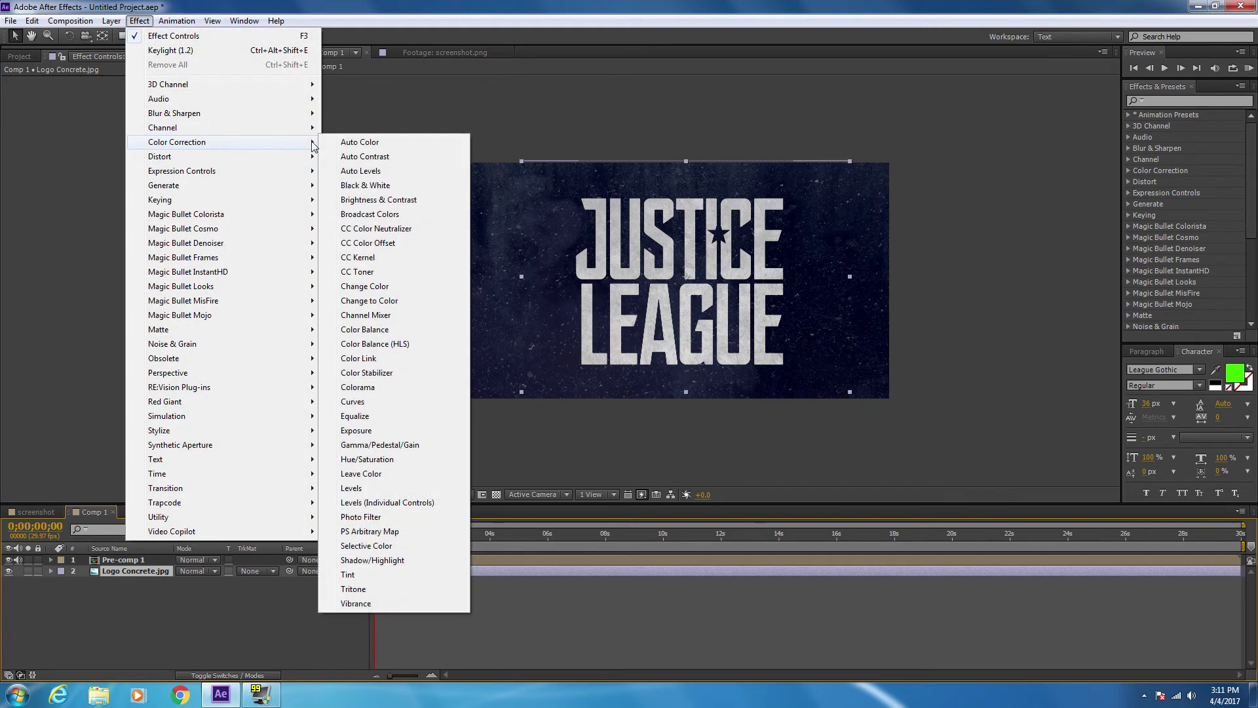
click(125, 583)
click(138, 570)
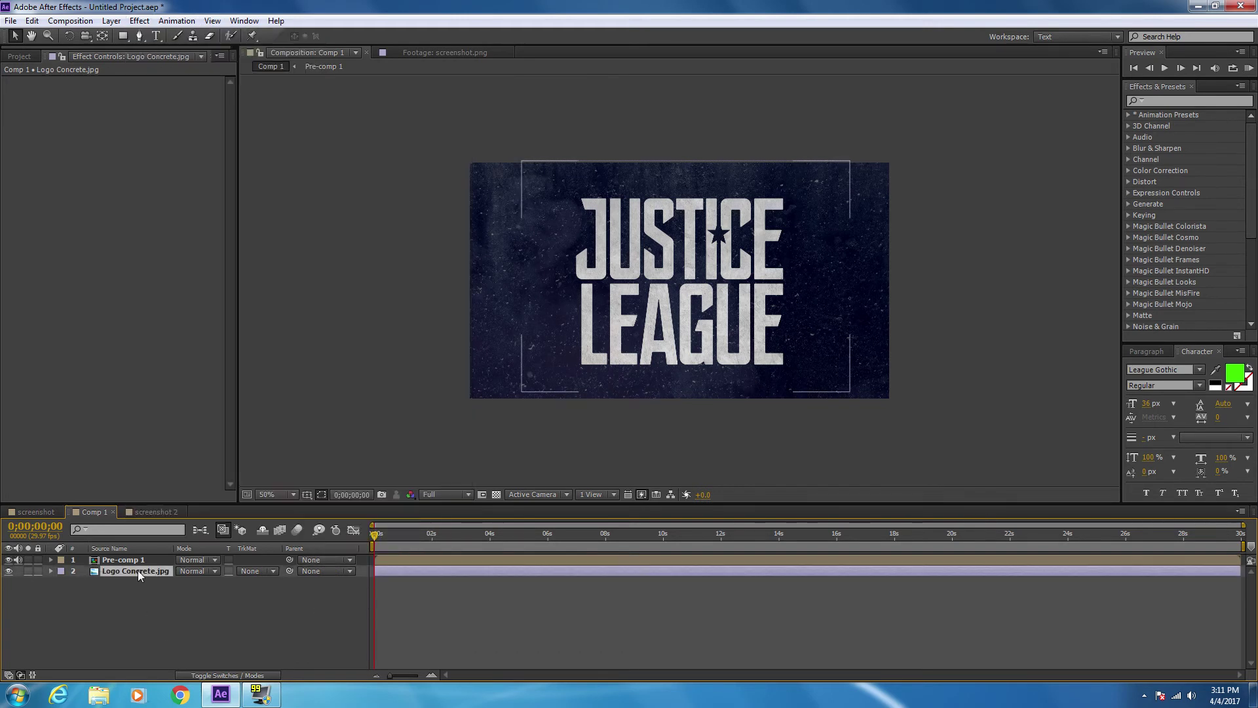
key(slash)
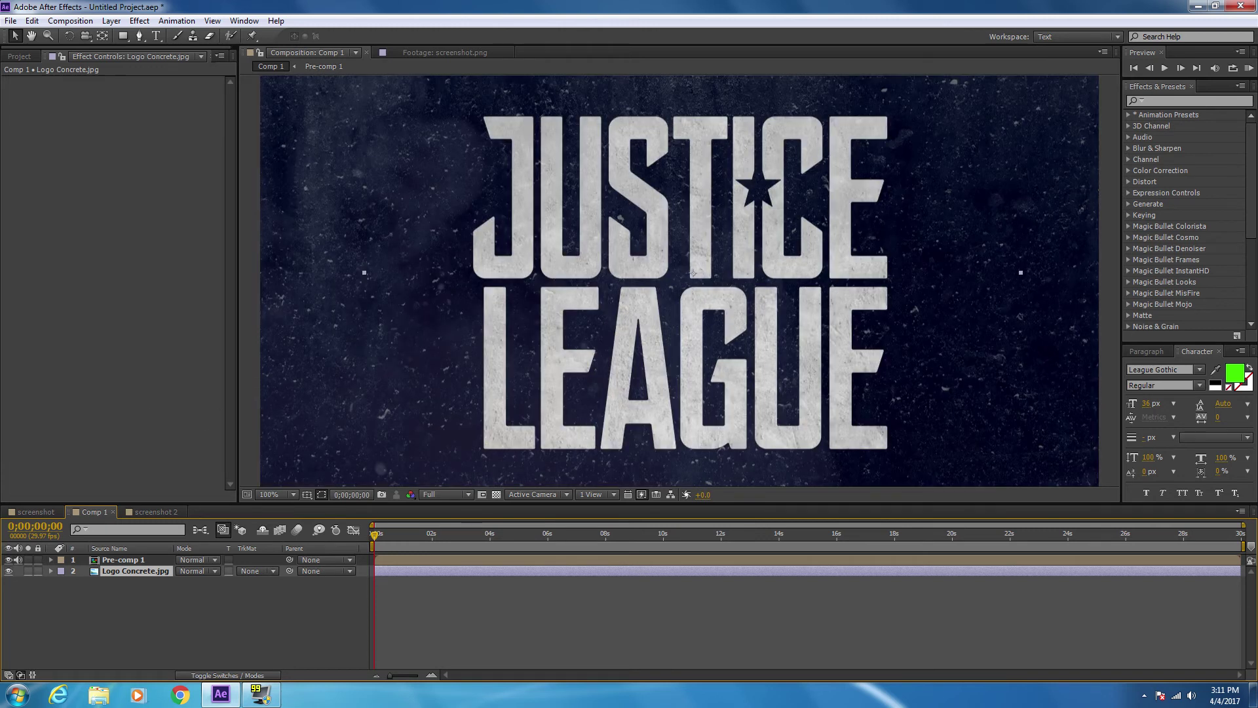
click(157, 512)
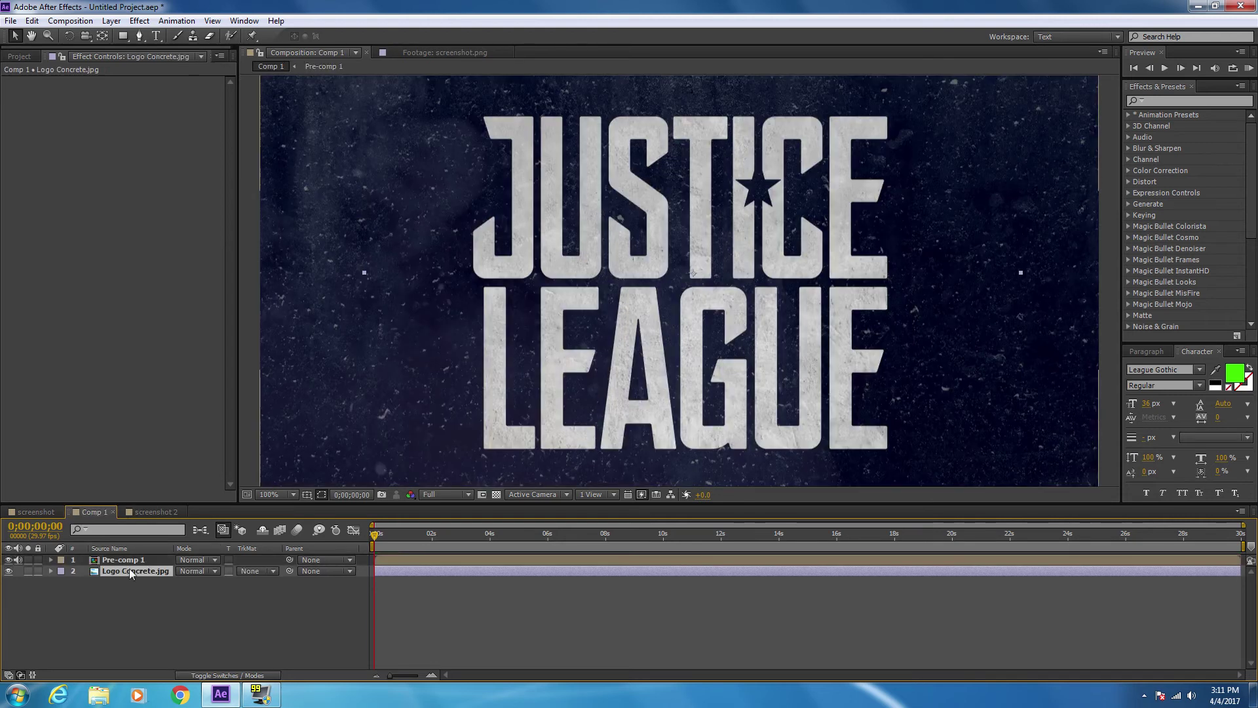
- Apply Brightness & Contrast to the Logo Concrete.jpg layer with brightness 21 and contrast 30
click(139, 20)
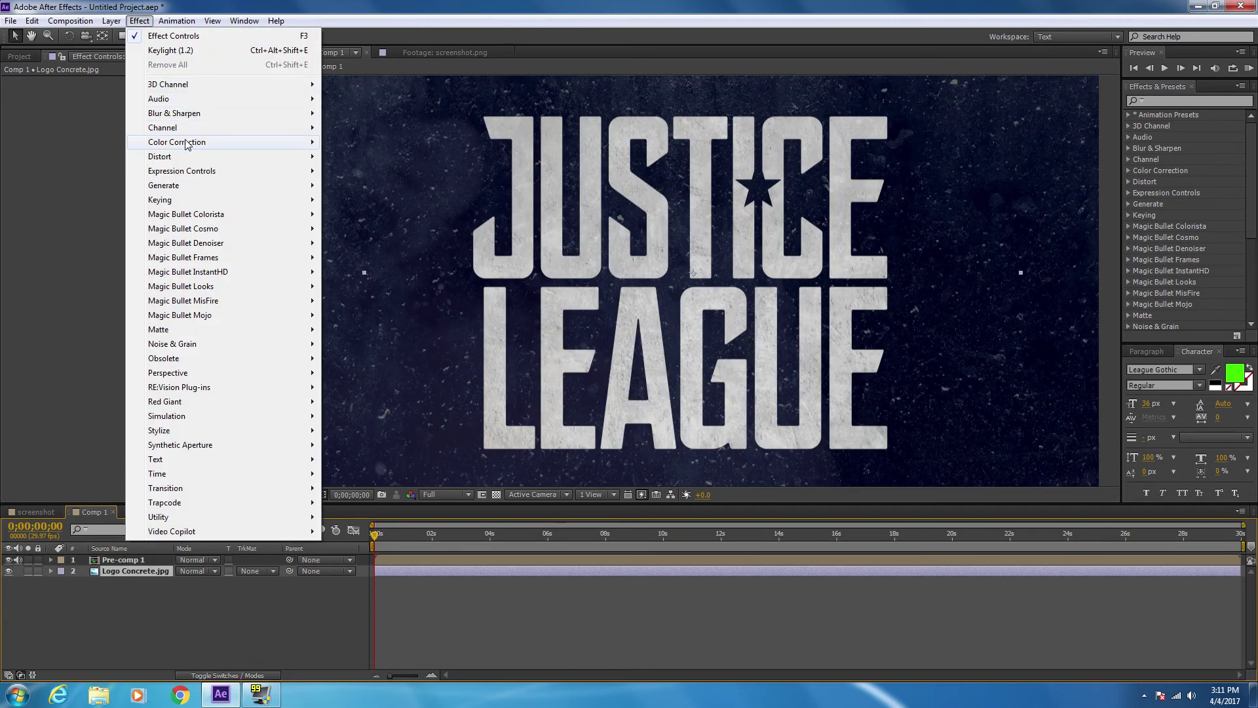
mouse_move(186, 144)
click(377, 199)
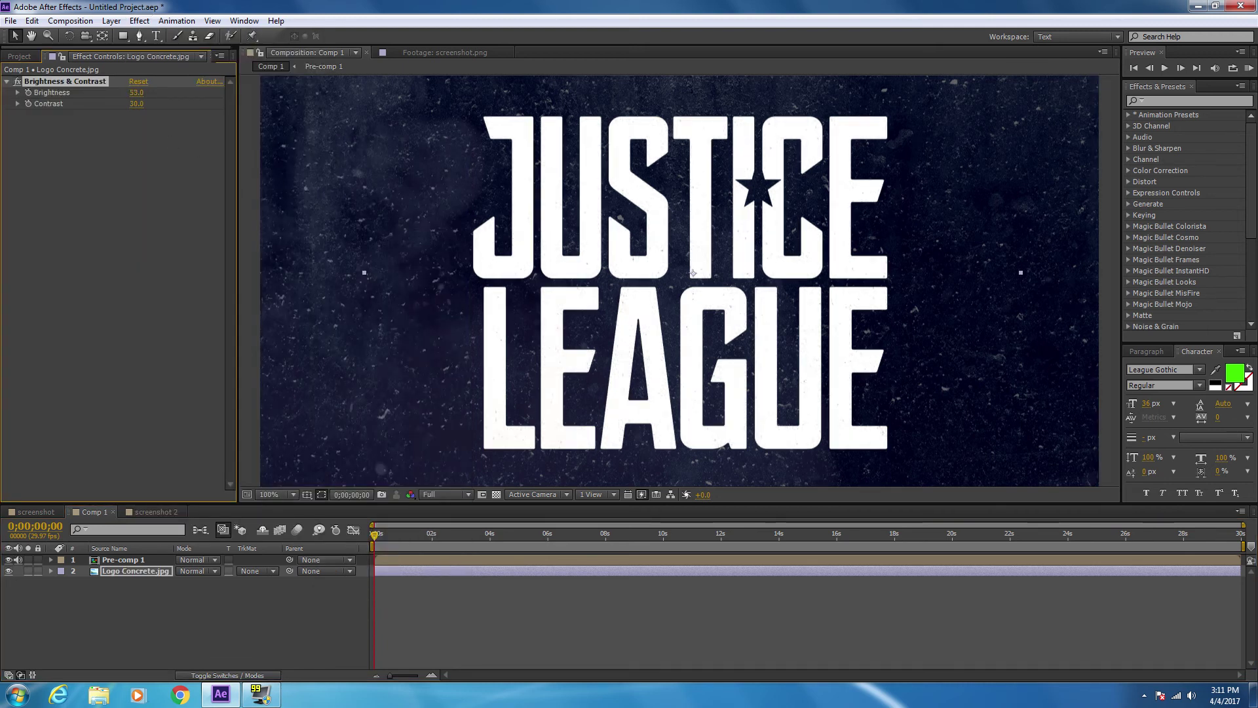
drag(136, 92, 131, 92)
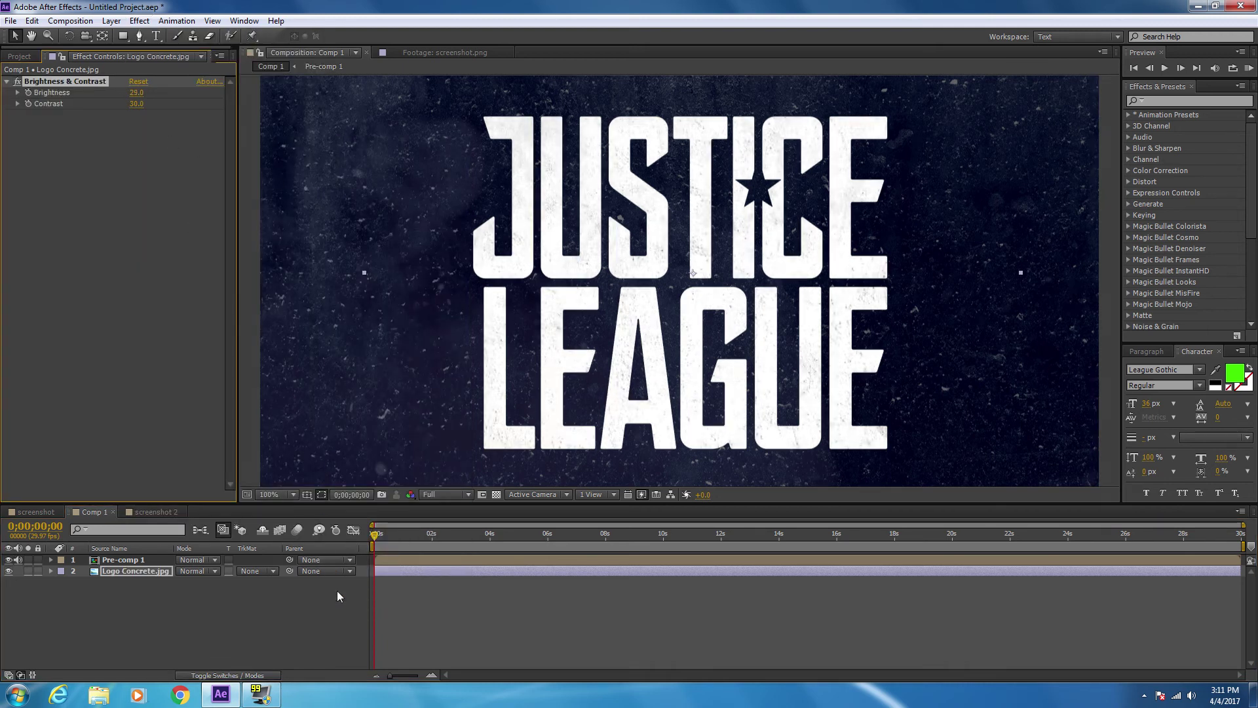
click(315, 603)
scroll(524, 269, down, 1)
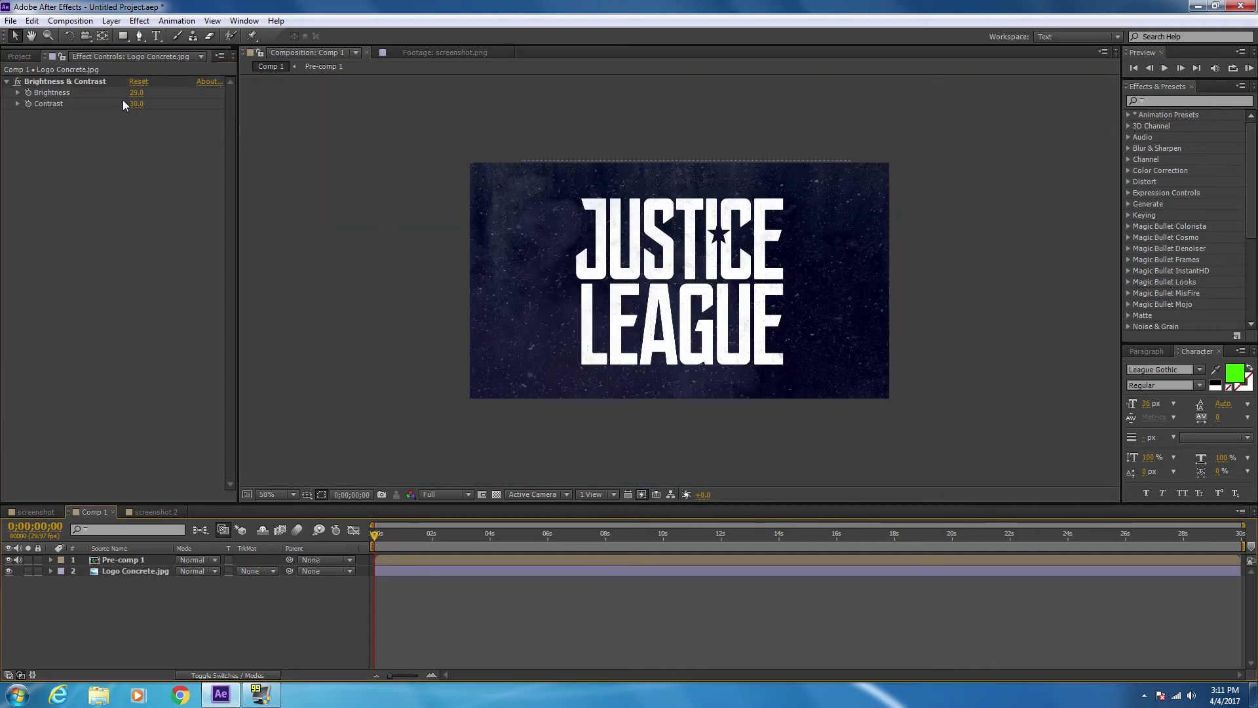
drag(137, 92, 133, 93)
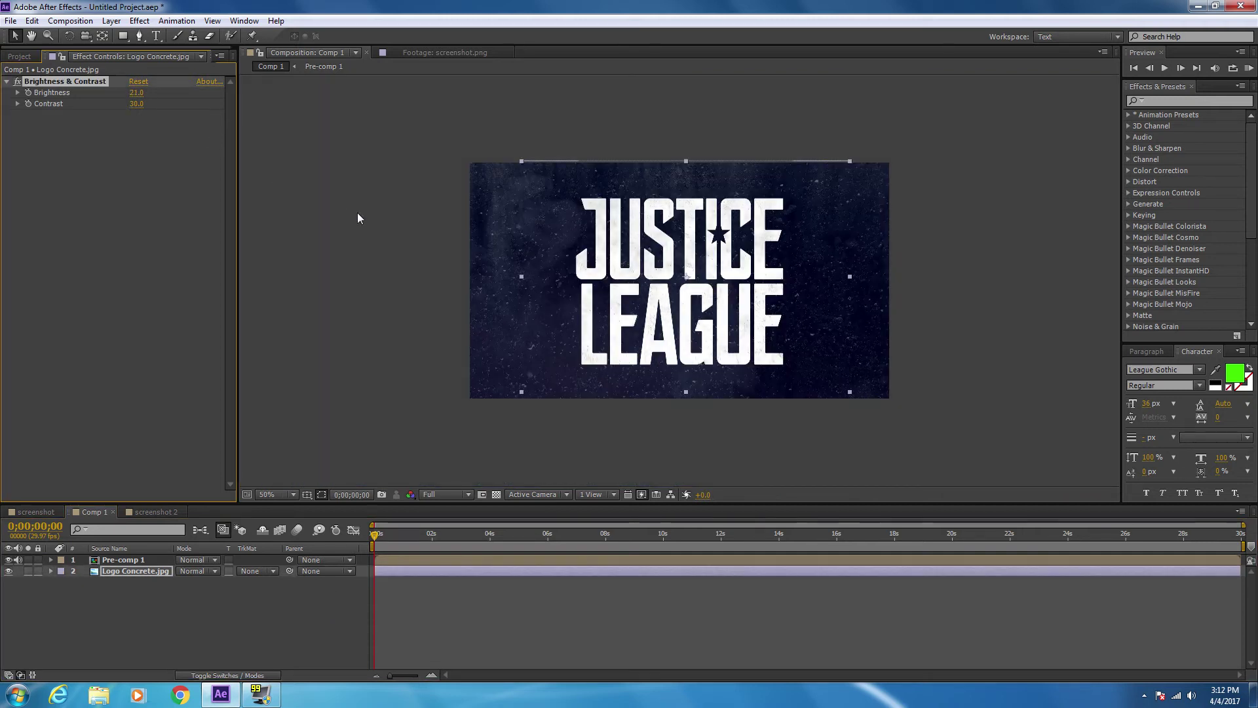
- Pre-compose Pre-comp 1 and Logo Concrete.jpg together into Pre-comp 2
click(278, 457)
key(ctrl+a)
right_click(115, 572)
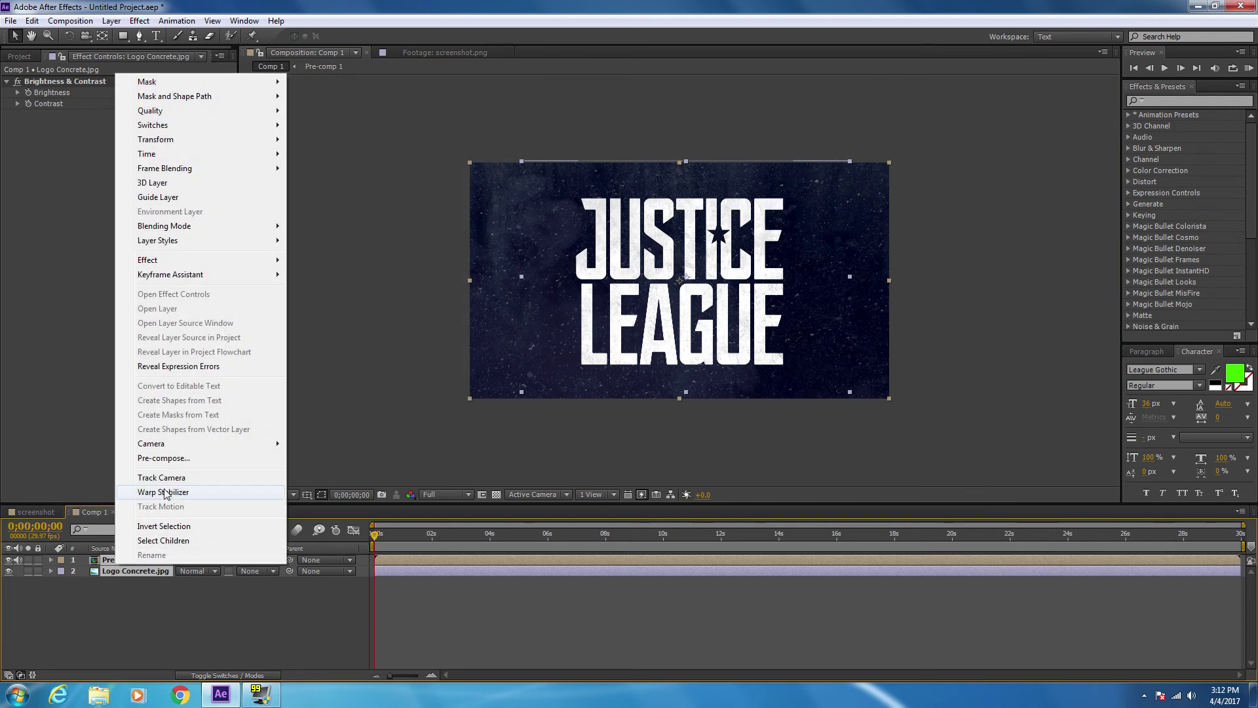
click(141, 456)
click(675, 412)
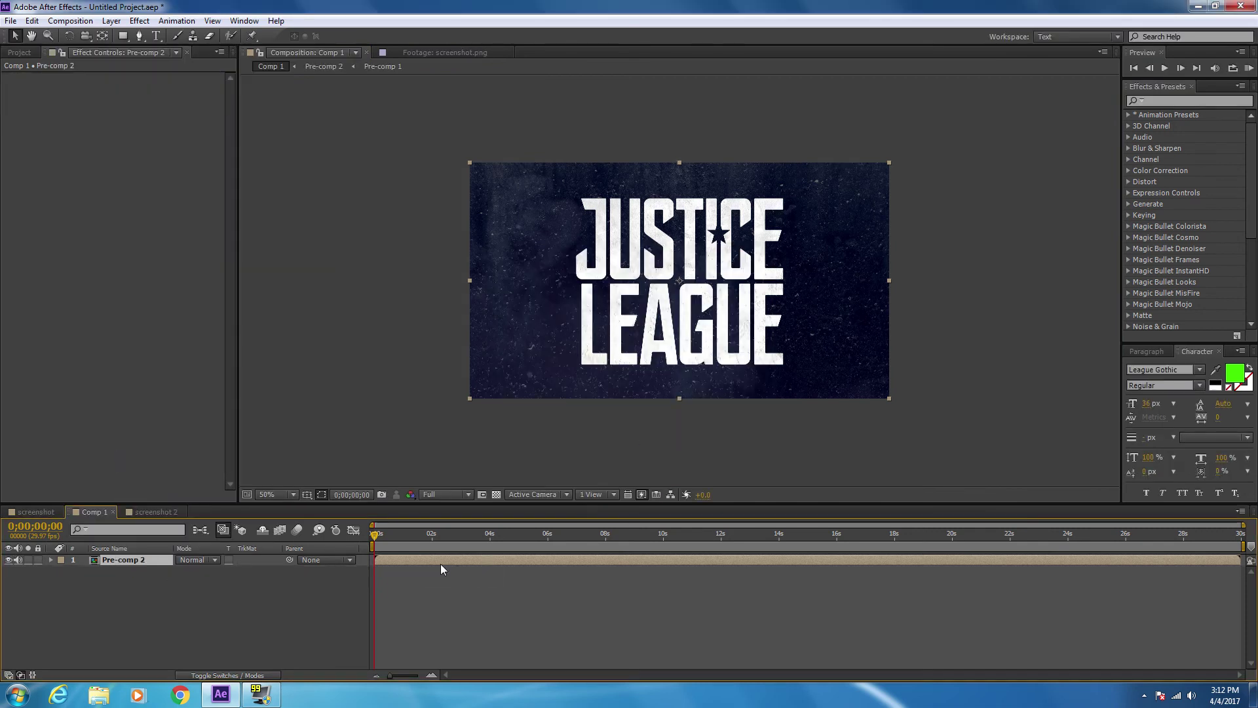
- Keyframe Pre-comp 2's scale from 100% at the start to slightly over 118% at 0;00;01;26, and preview the zoom
key(s)
click(85, 570)
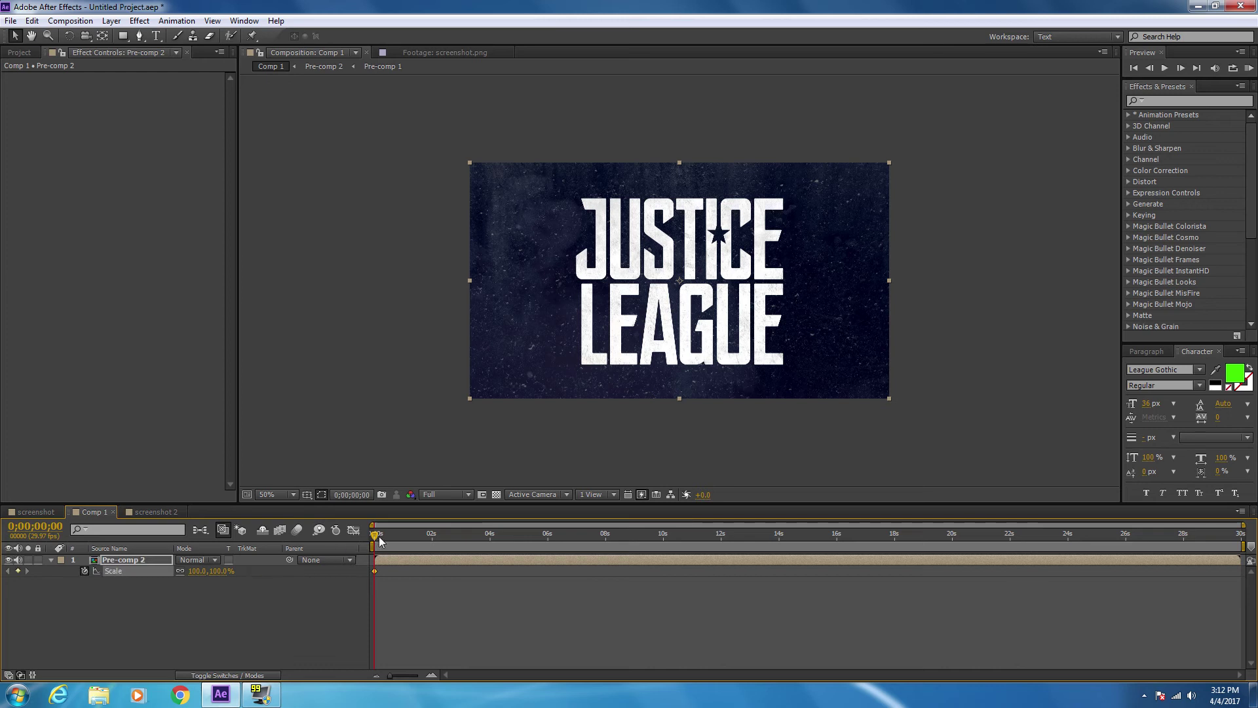
drag(379, 539, 429, 539)
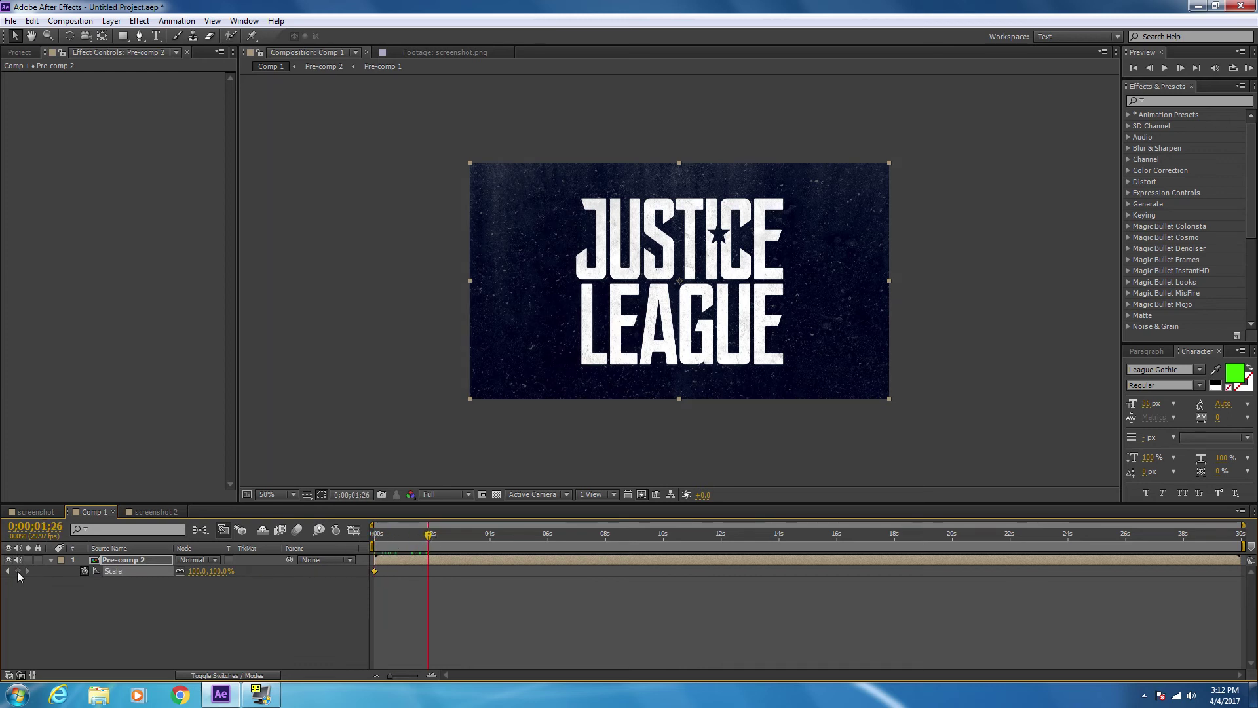
drag(198, 570, 210, 571)
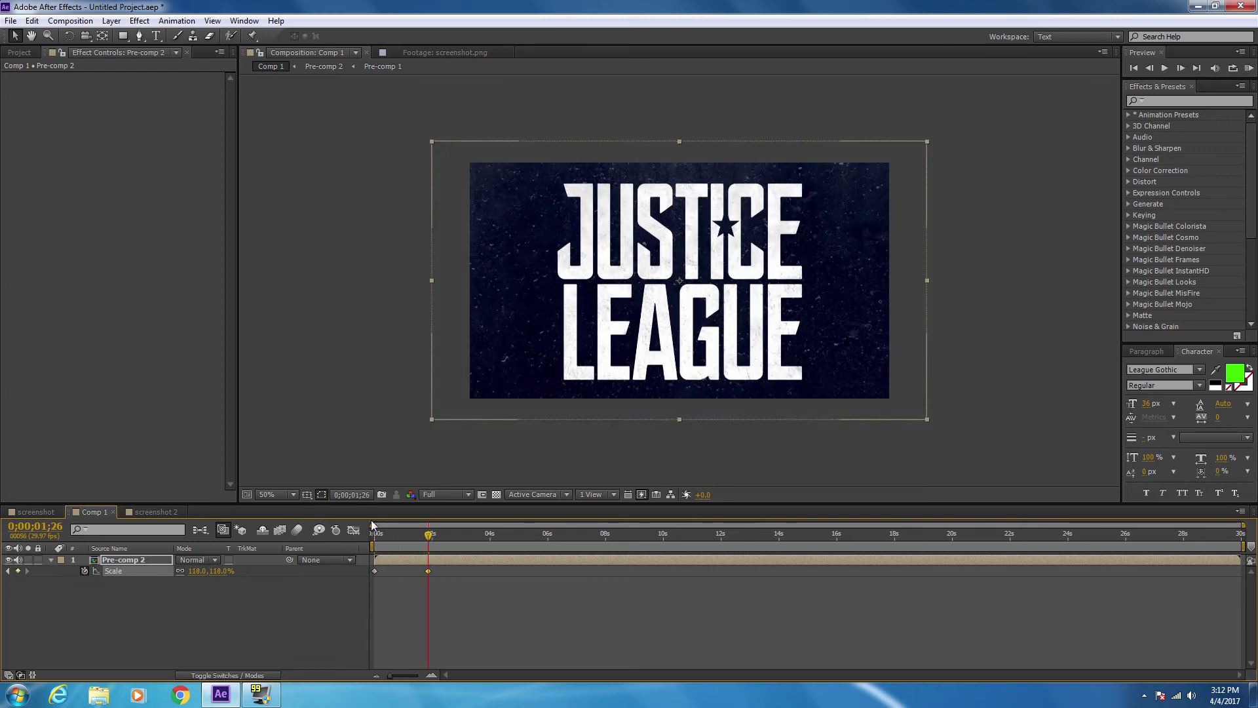
drag(198, 571, 200, 570)
drag(376, 538, 356, 530)
key(space)
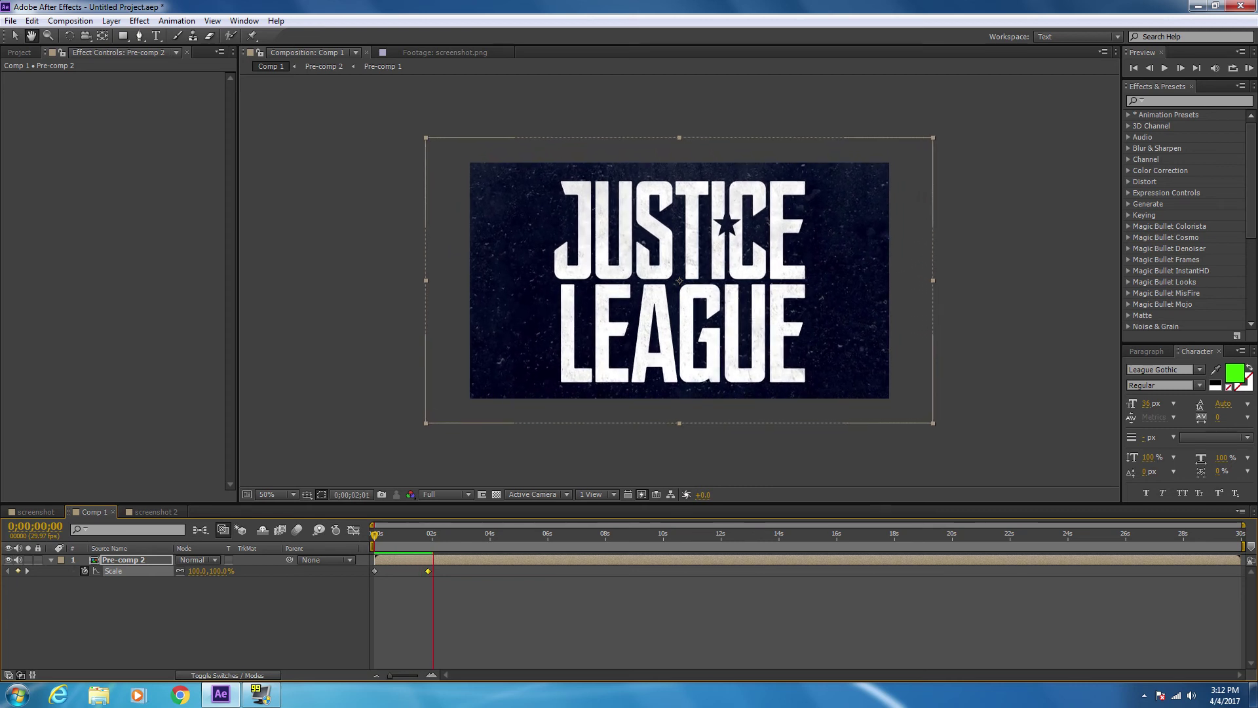
- Delete the Logo.jpg layer inside the nested Pre-comp 1
key(space)
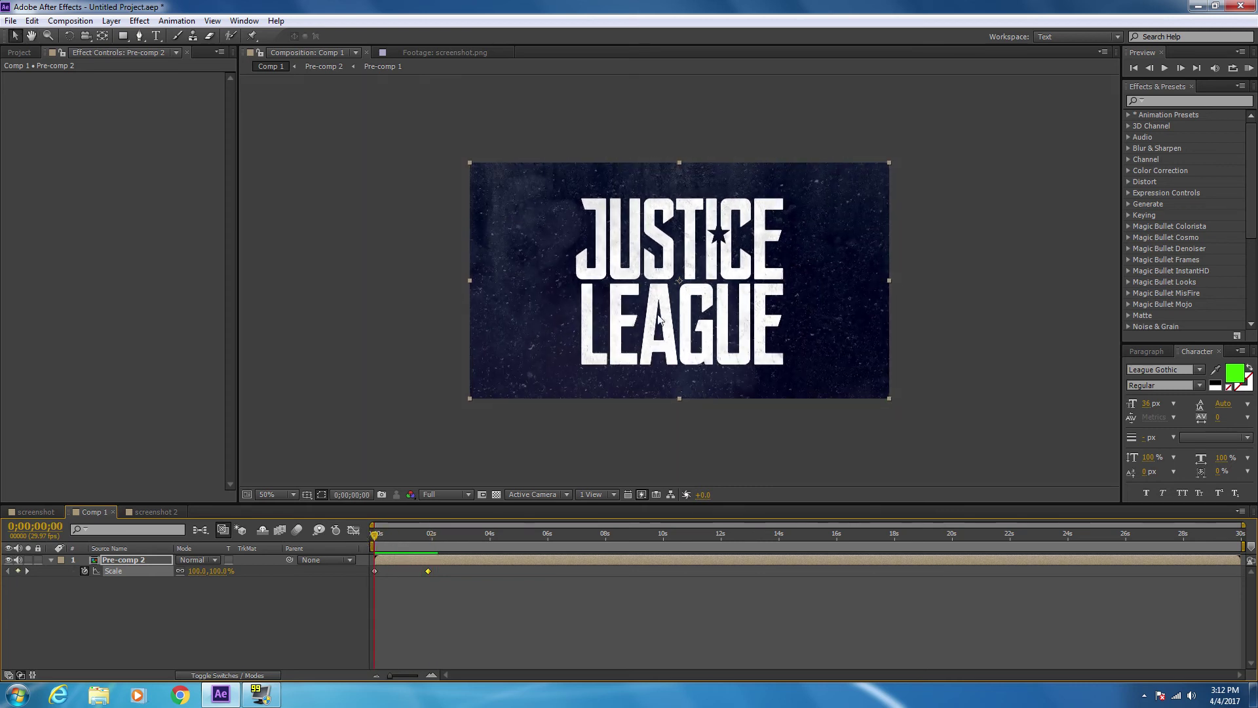
double_click(122, 560)
double_click(122, 561)
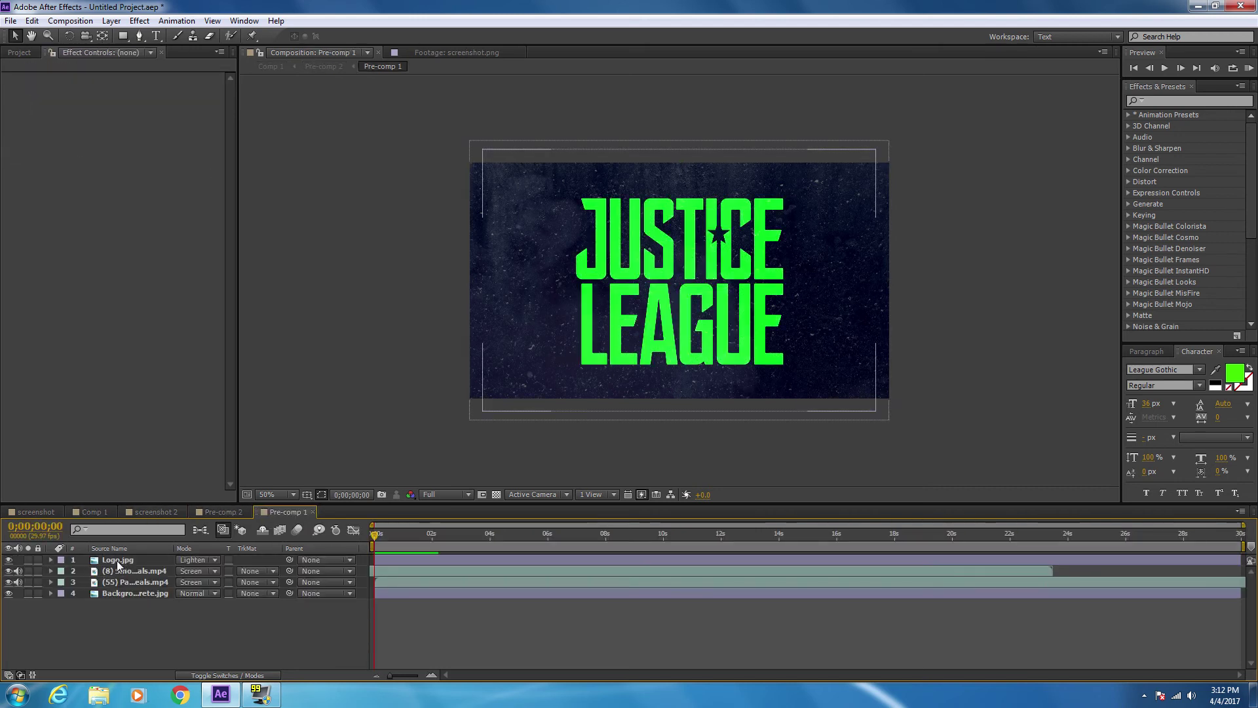
click(119, 562)
key(Delete)
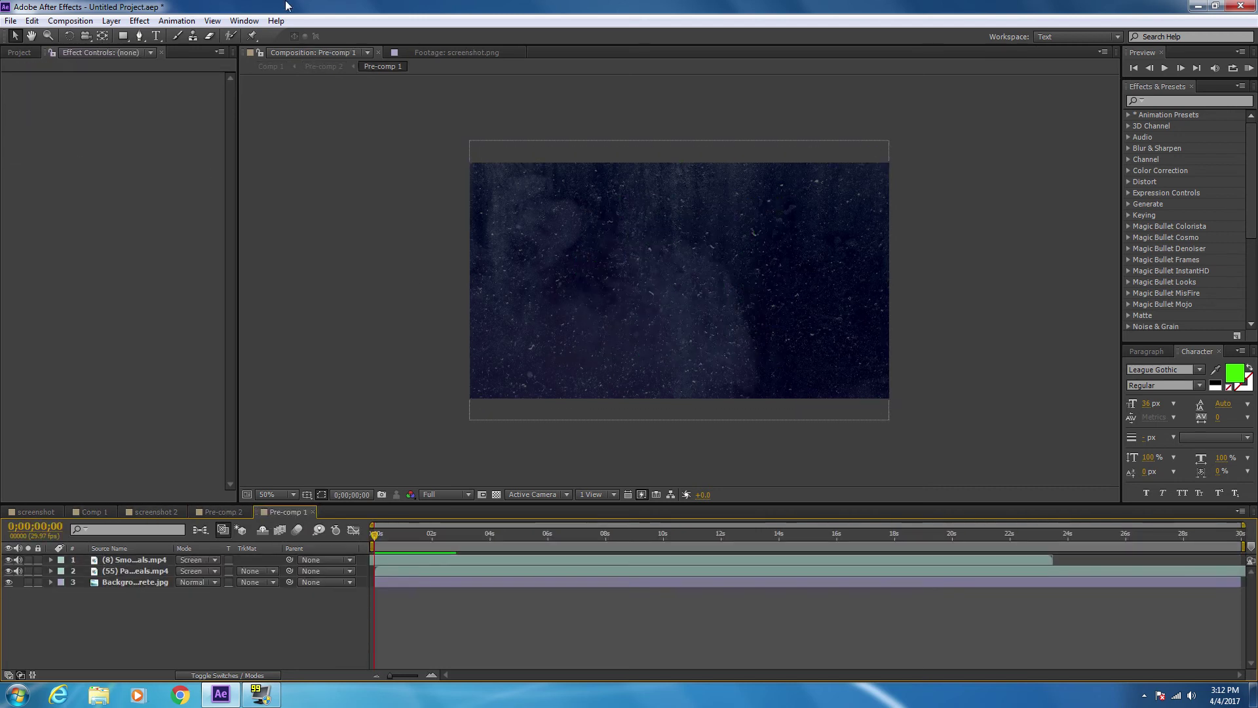
- Add a text layer reading TEXT in Pre-comp 1, enlarge it to fill most of the frame and centre it
click(156, 36)
click(526, 250)
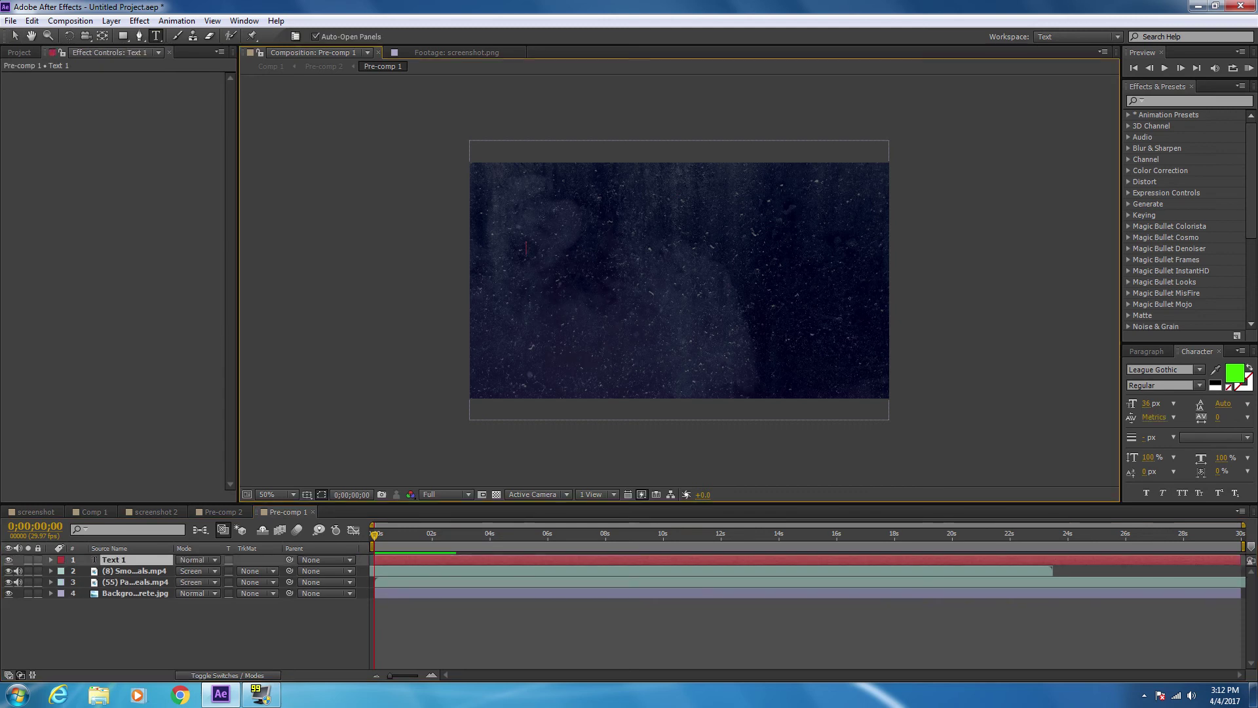
text(TEXT)
click(14, 36)
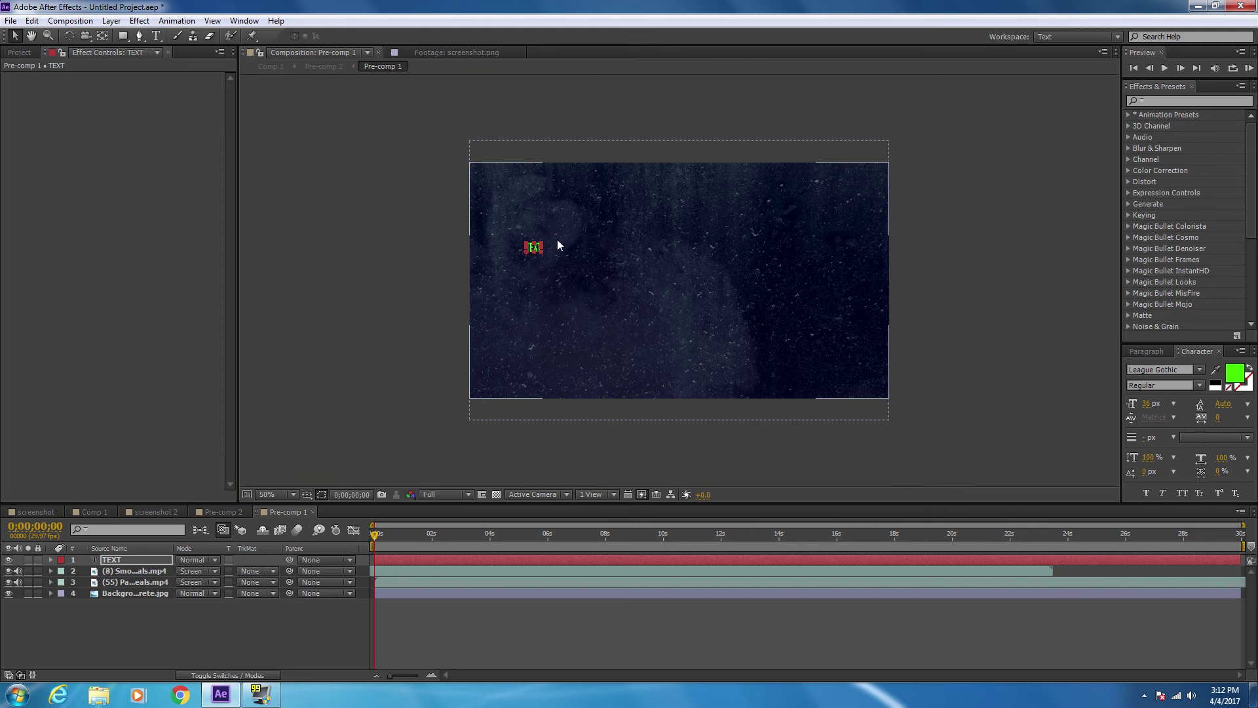
drag(542, 243, 855, 74)
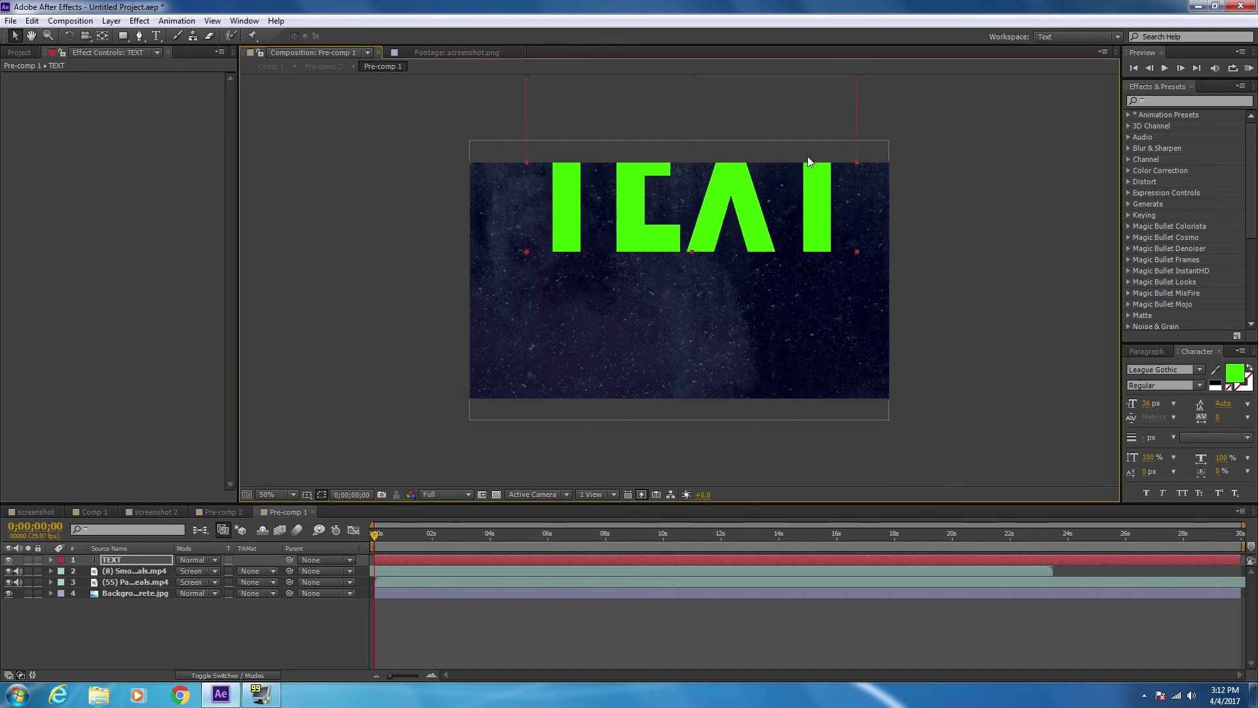
drag(807, 161, 774, 225)
drag(728, 263, 757, 317)
- Apply Fast Blur to the TEXT layer with a blurriness of 1
key(slash)
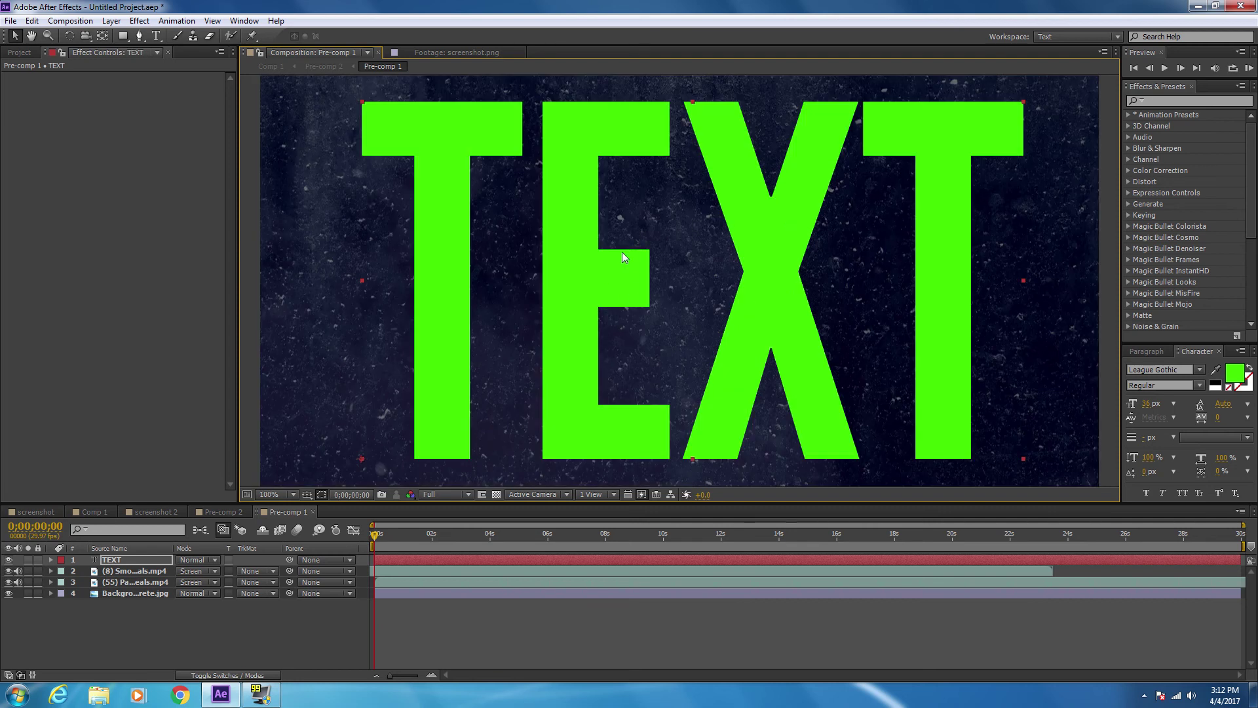
click(140, 20)
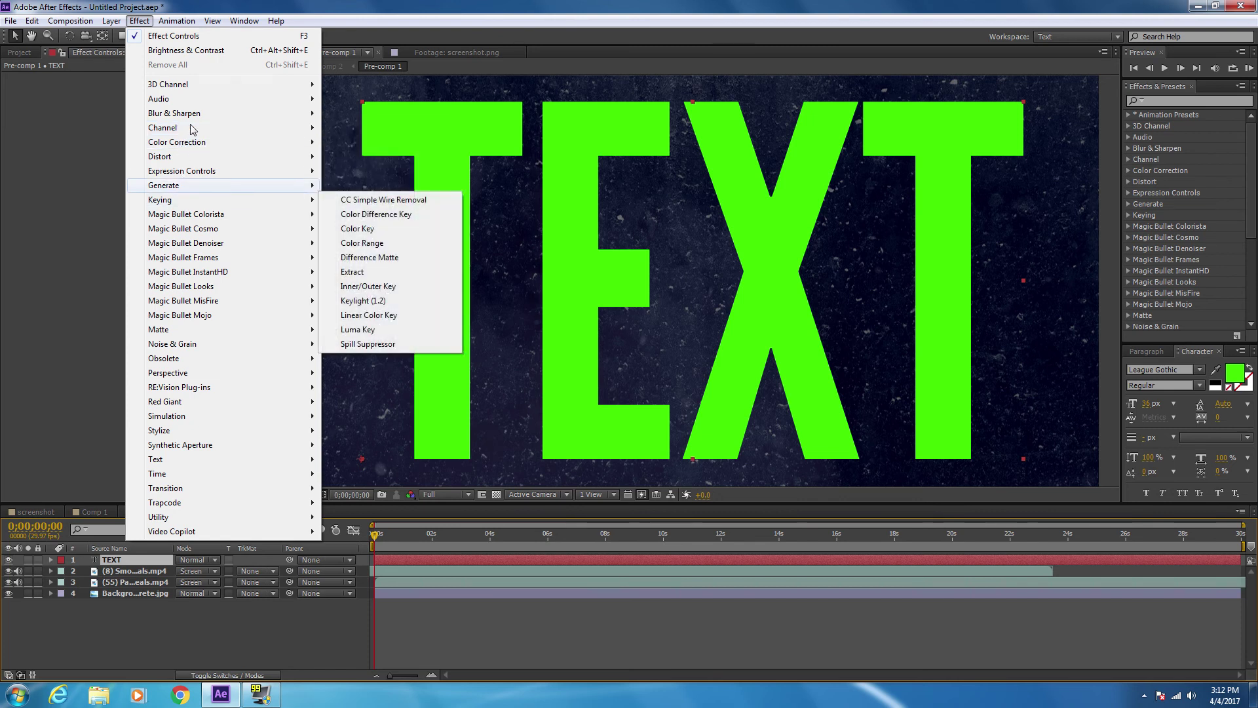
mouse_move(203, 115)
click(366, 256)
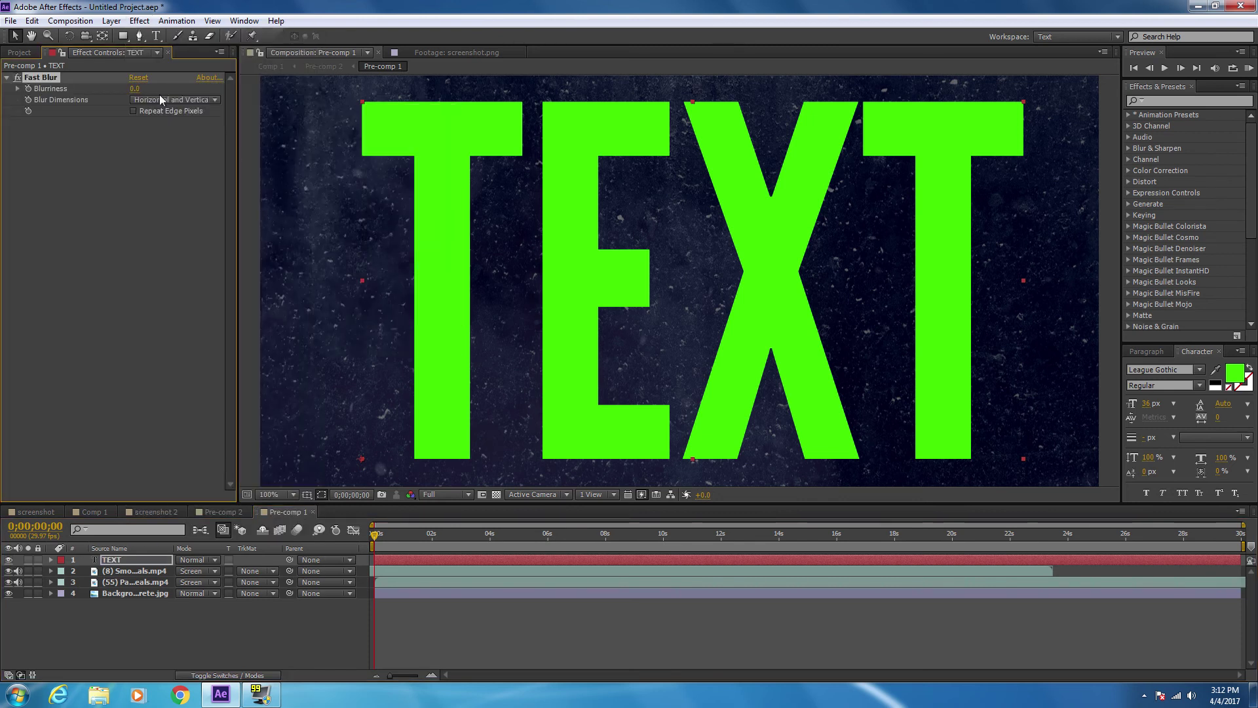
click(134, 88)
text(1)
click(151, 200)
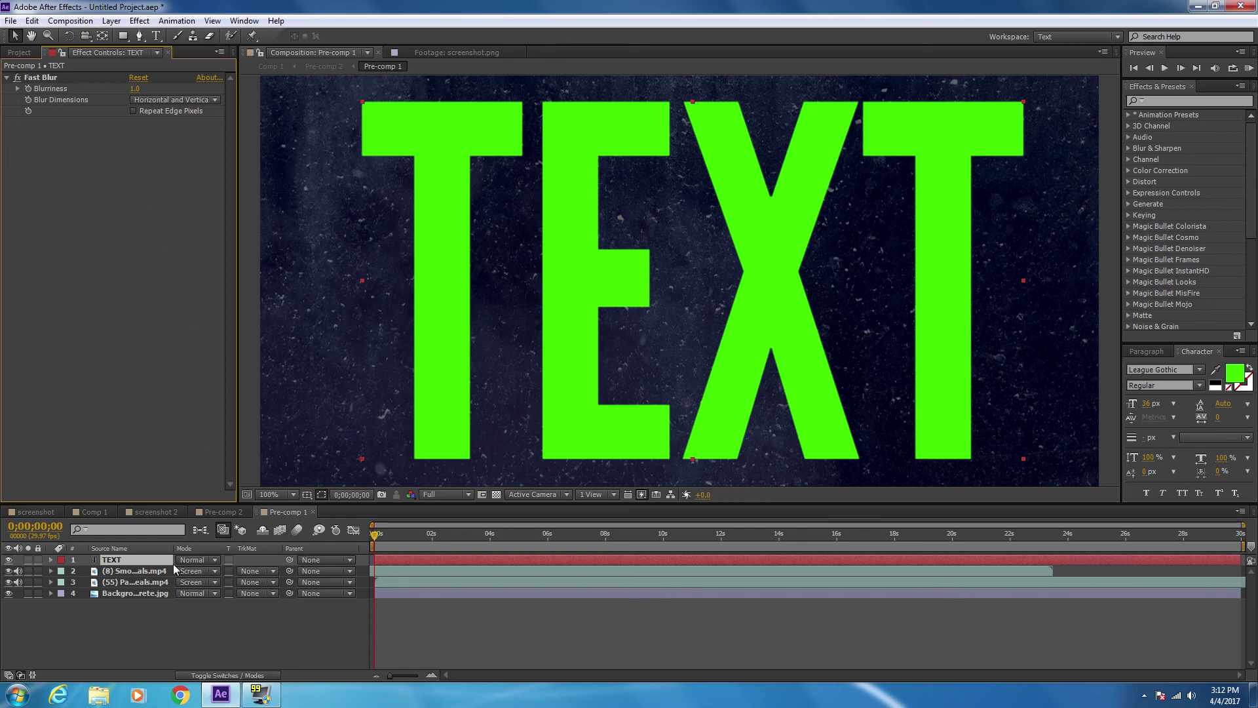
- Resample the Keylight screen colour on Pre-comp 1 in Pre-comp 2 from the green of the TEXT letters
click(139, 513)
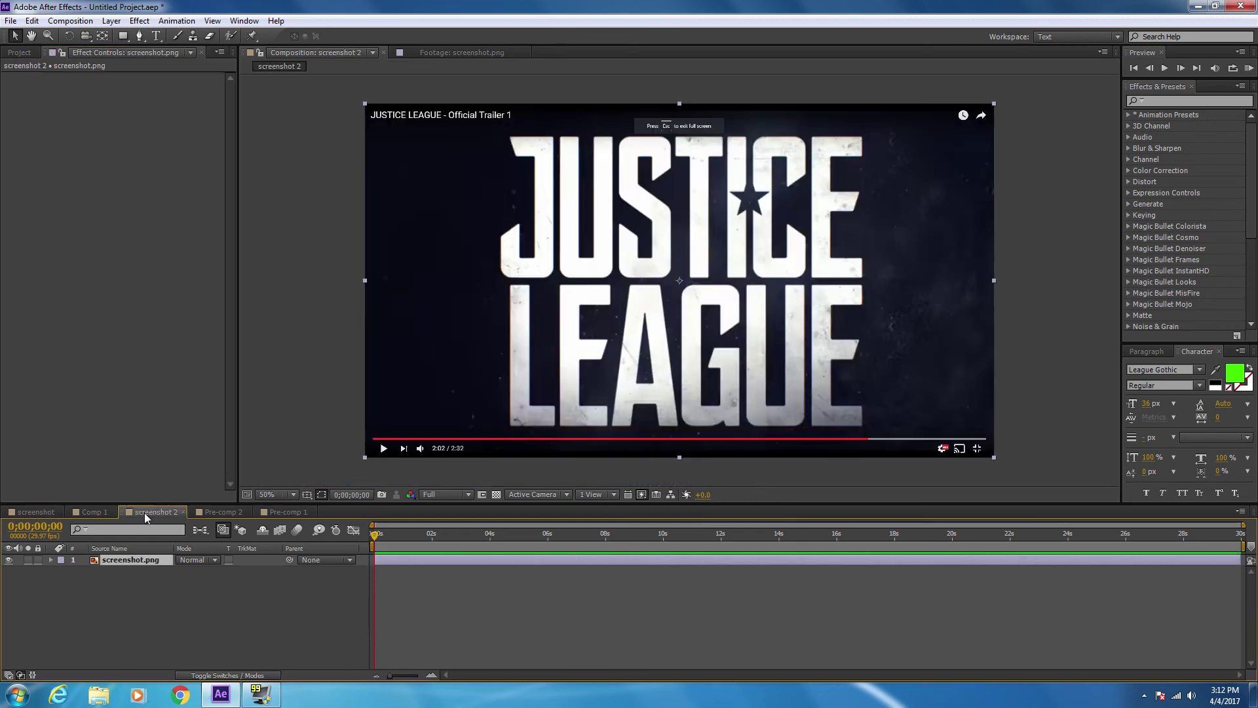
click(105, 512)
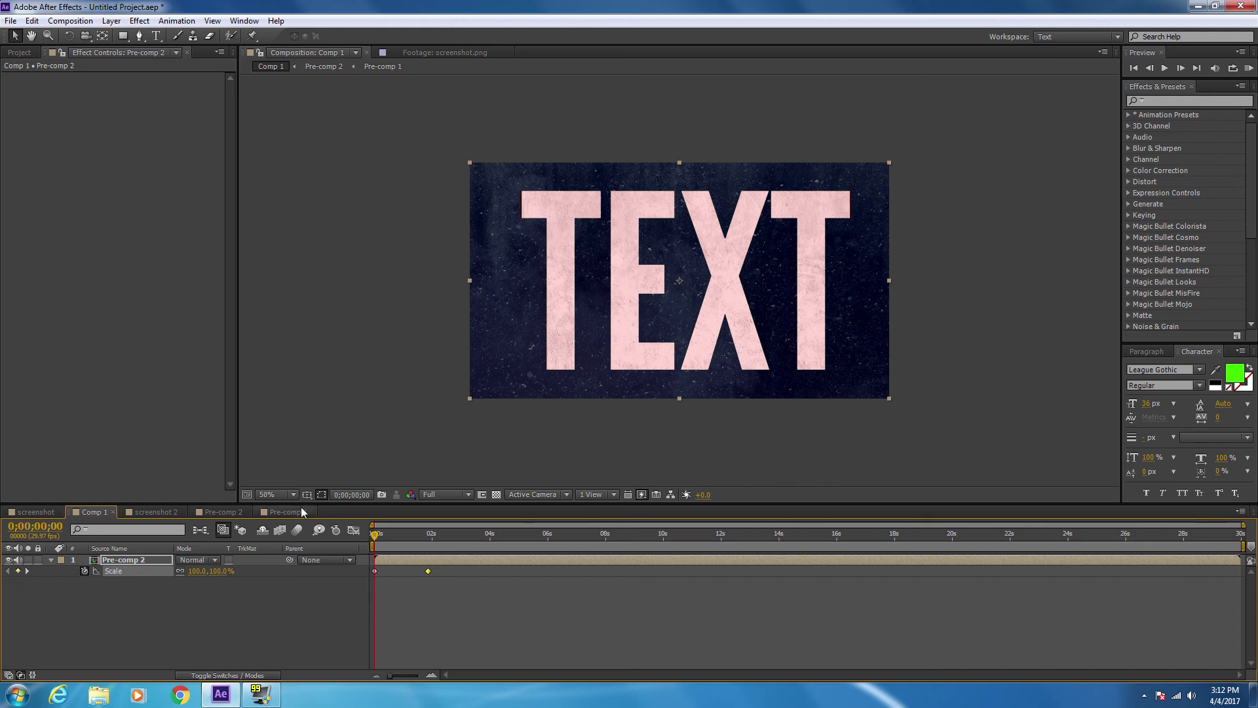
click(143, 511)
click(219, 512)
click(113, 561)
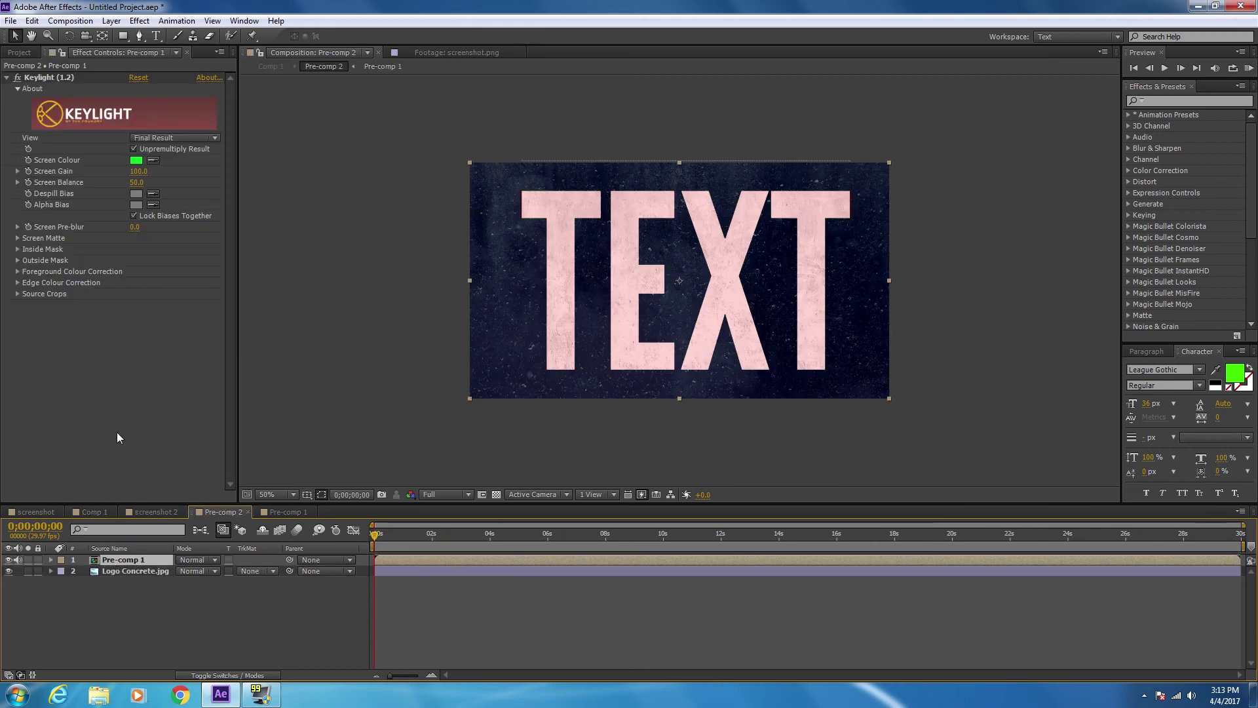
click(135, 160)
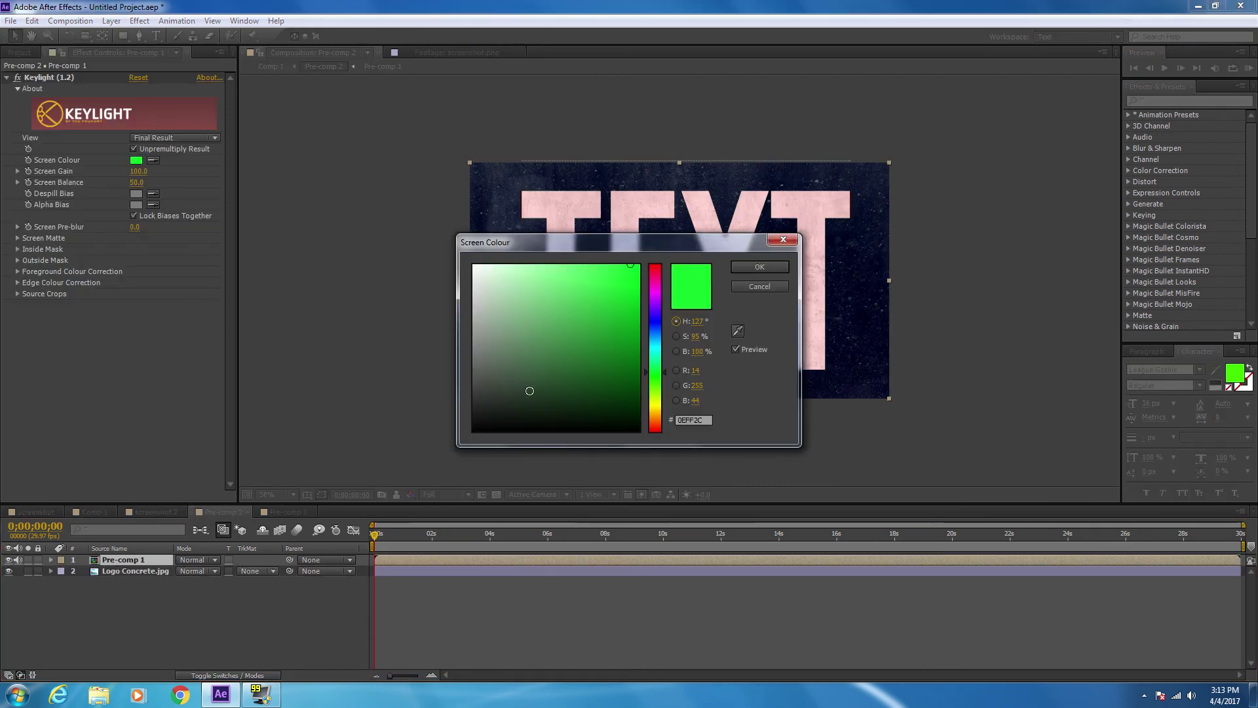
click(544, 430)
click(759, 267)
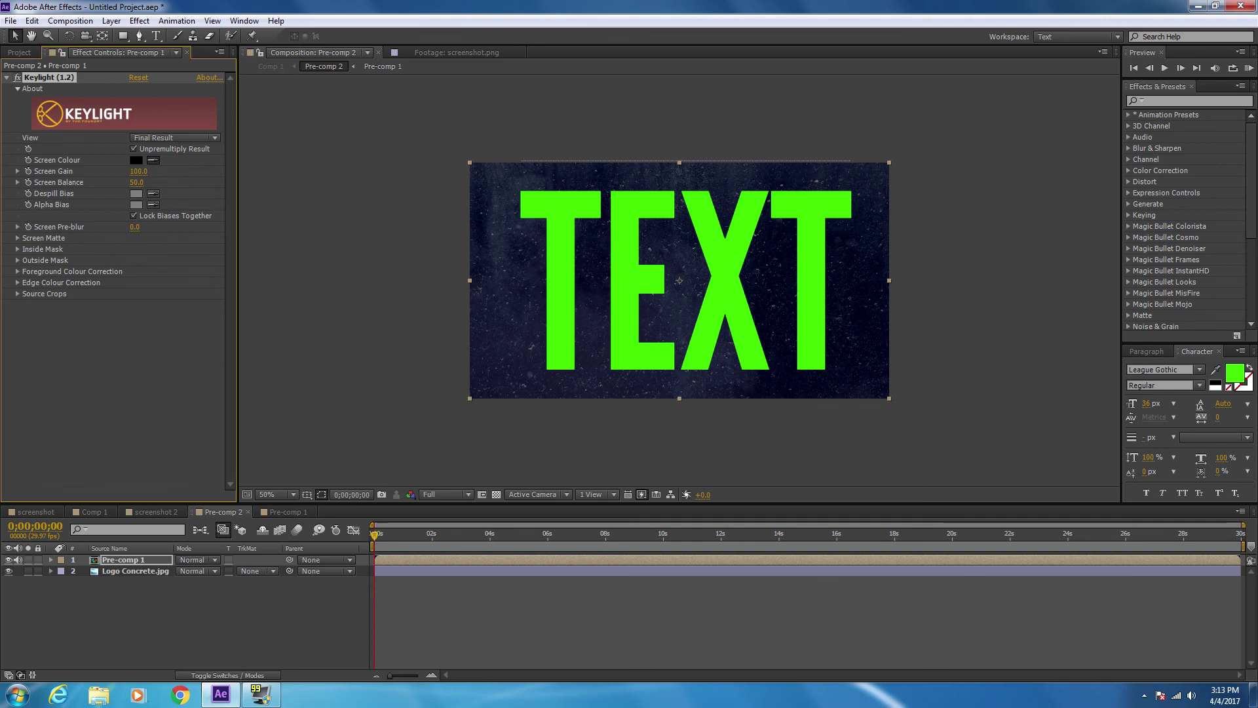
click(631, 212)
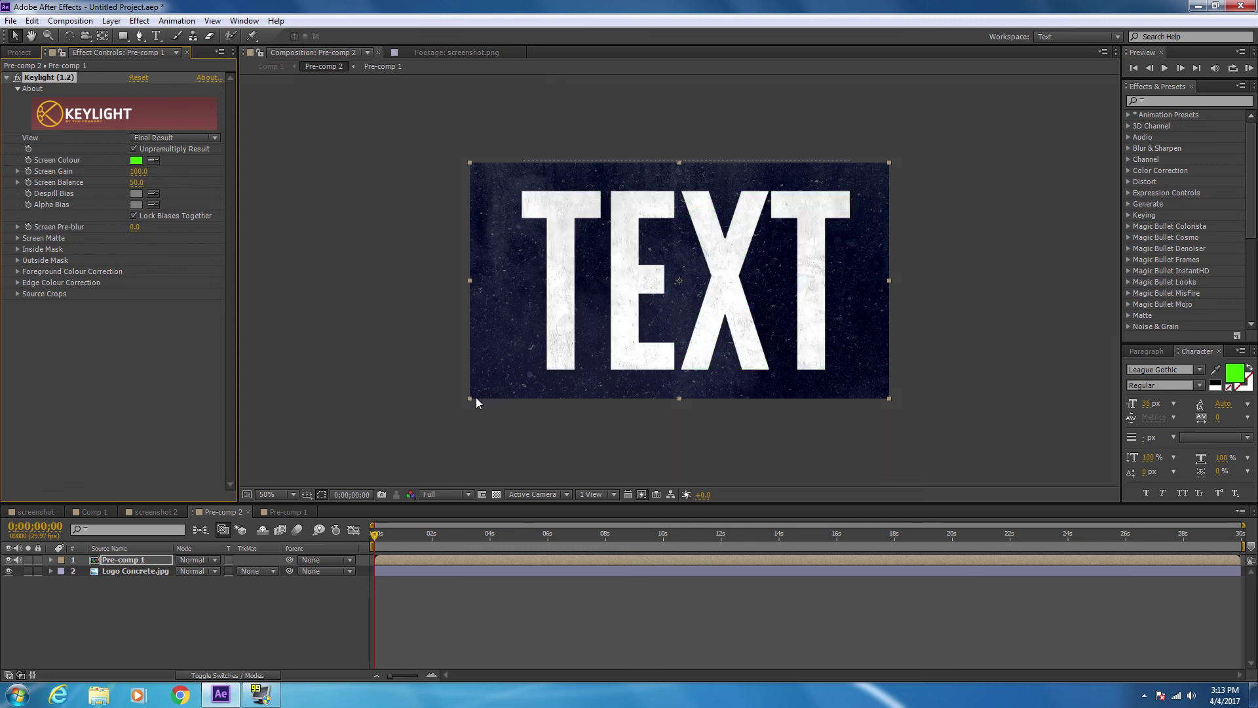
- Preview the zoom animation with the new text in Comp 1 and return to the start of the timeline
click(152, 513)
click(93, 511)
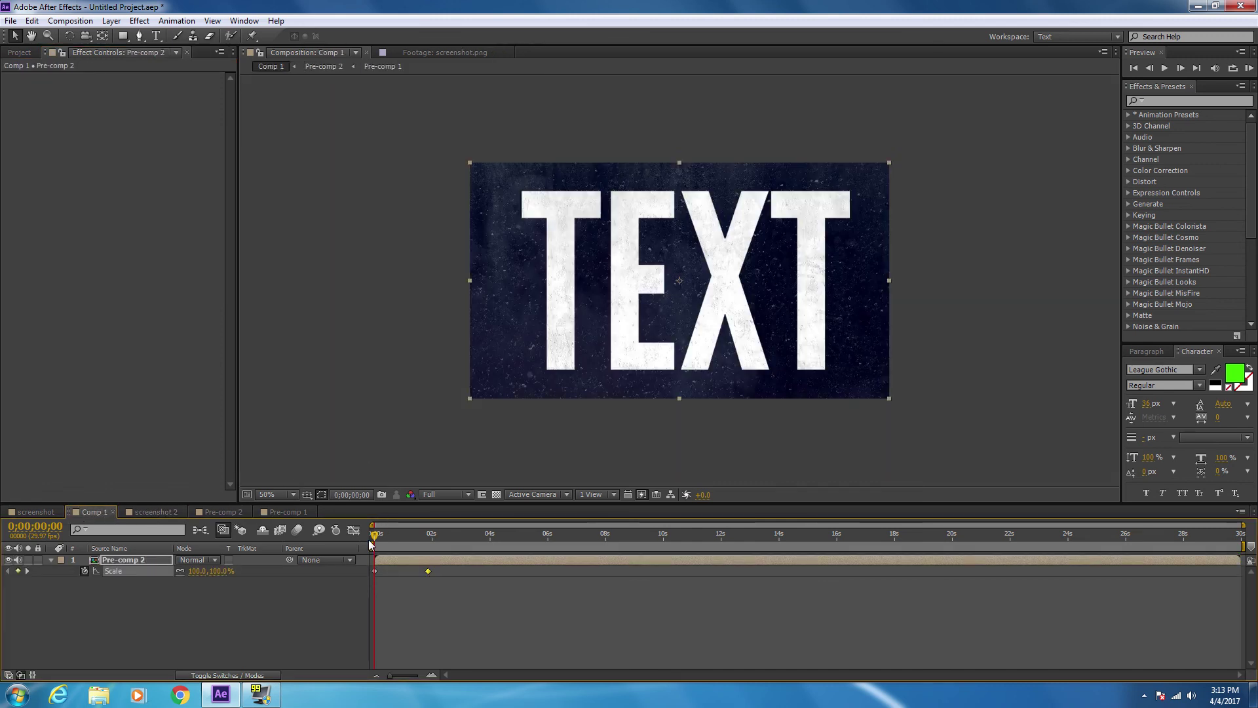
key(space)
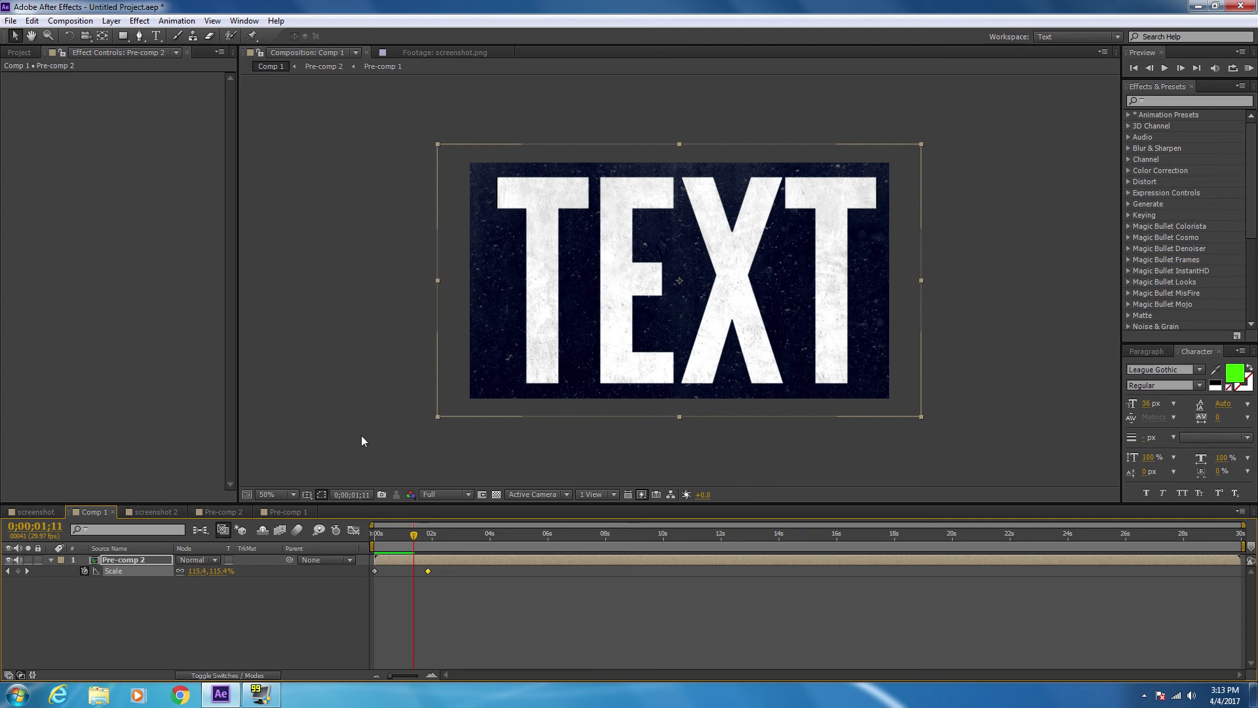
drag(379, 544, 340, 532)
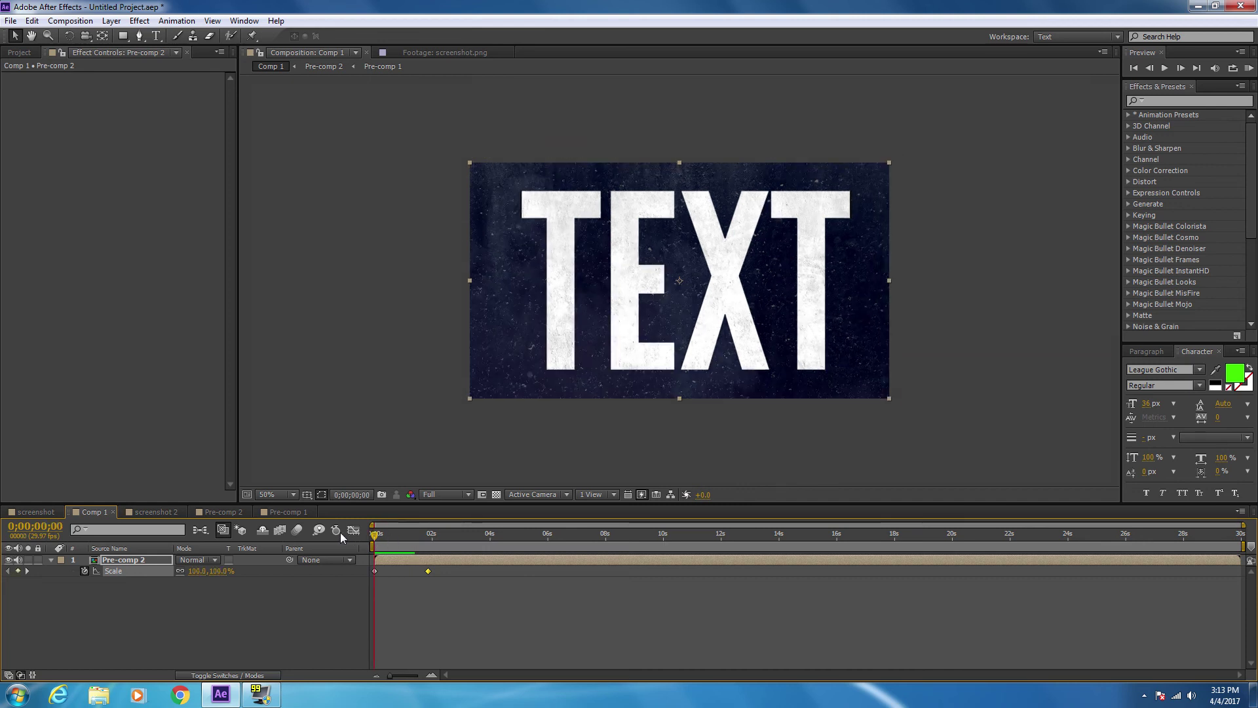